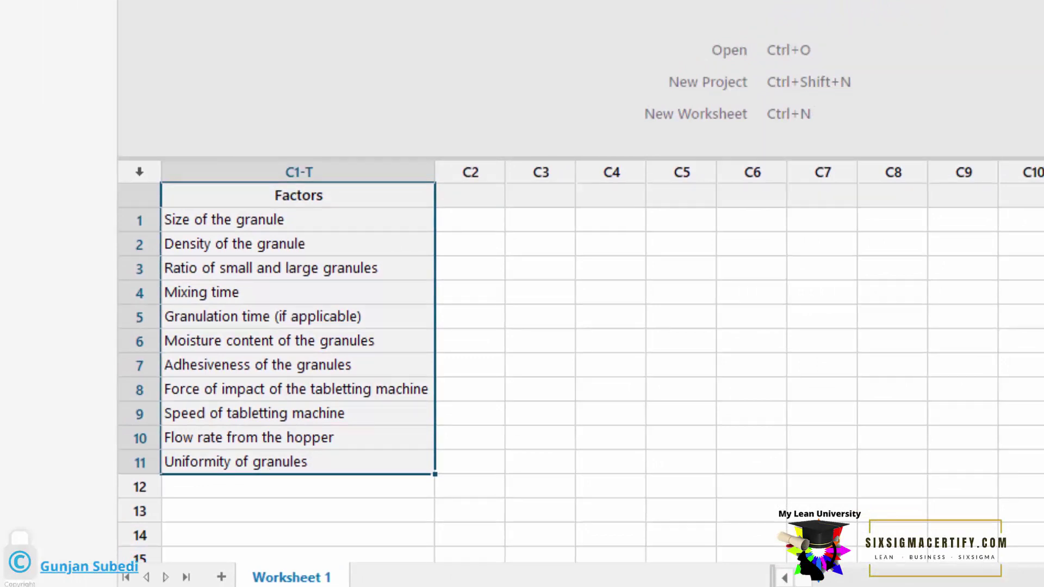
Open the Create Screening Design dialog via Stat > DOE > Screening
{"action": "left_click", "coordinate": [153, 16]}
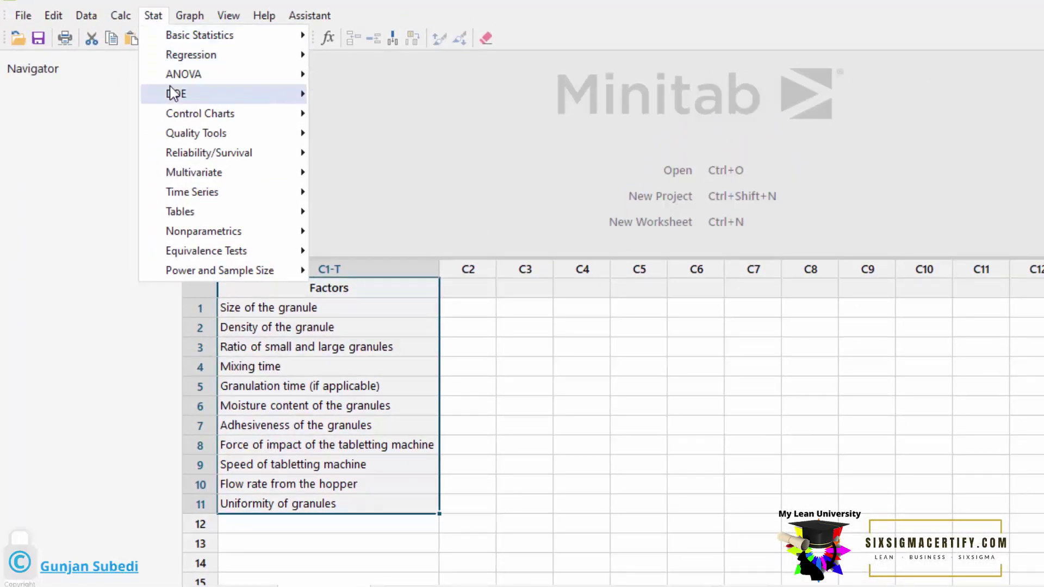
{"action": "mouse_move", "coordinate": [173, 93]}
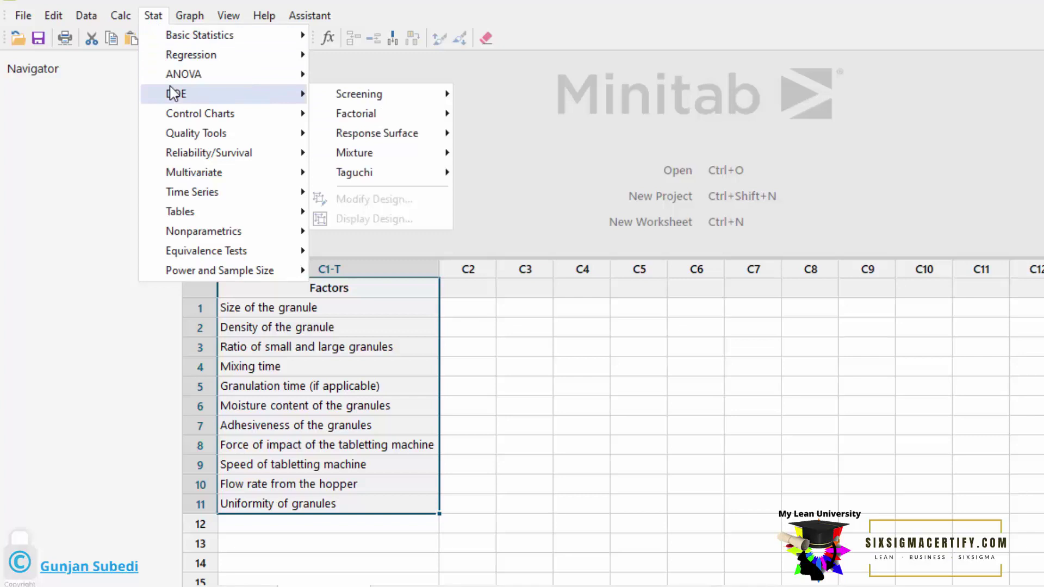
{"action": "mouse_move", "coordinate": [356, 99]}
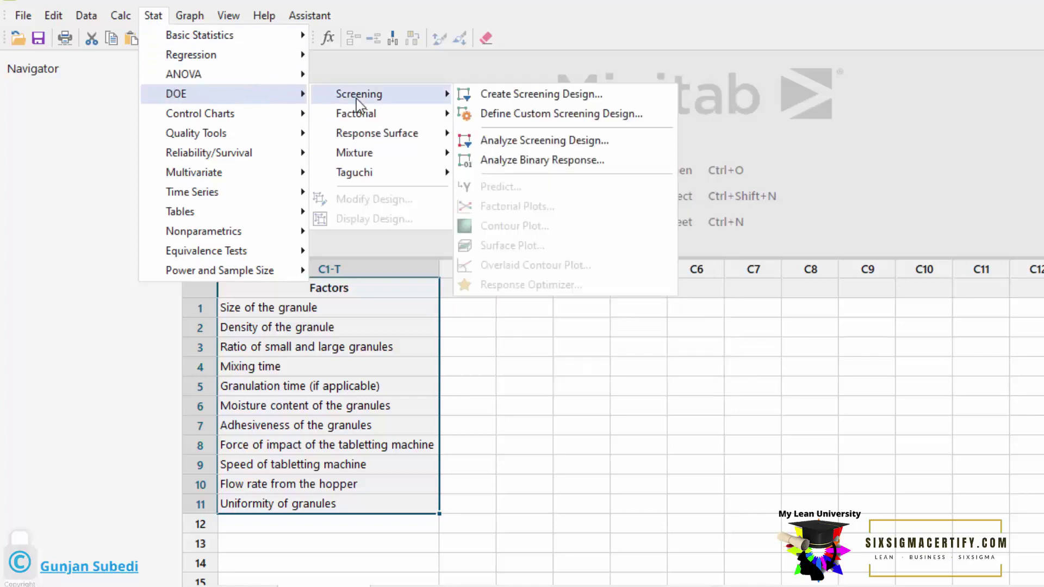
{"action": "left_click", "coordinate": [496, 95]}
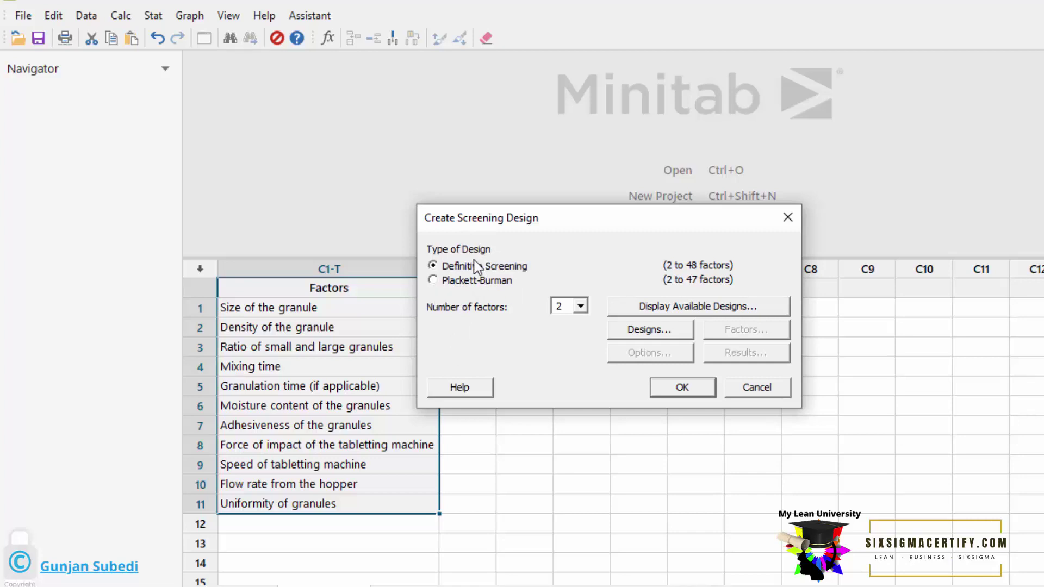
Read the Minitab support page explaining the screening design types
{"action": "left_click", "coordinate": [468, 383]}
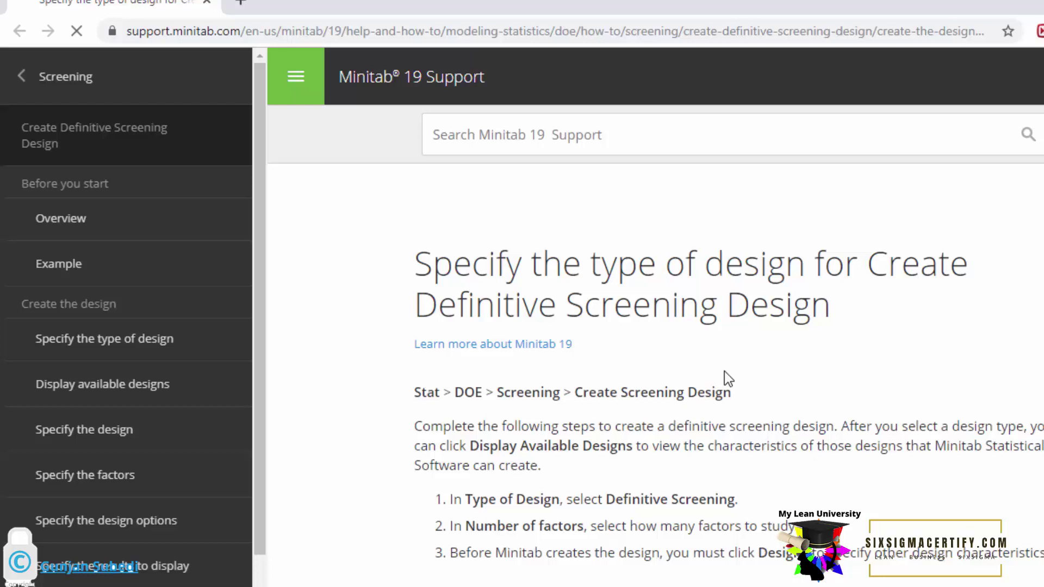
{"action": "scroll", "coordinate": [652, 305], "scroll_direction": "down", "scroll_amount": 2}
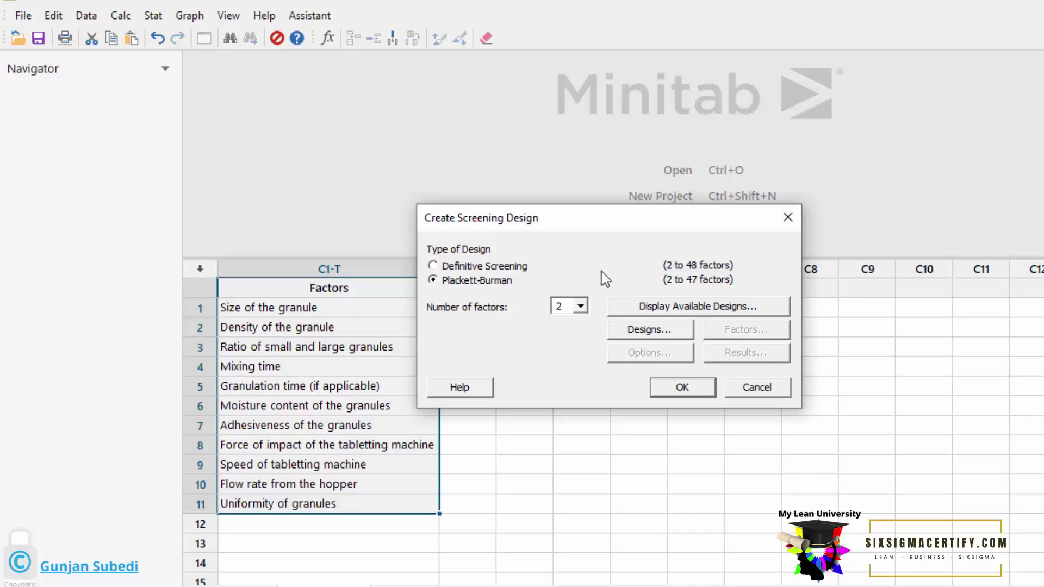
Set the number of factors to 11 and briefly check the run and replicate settings
{"action": "left_click", "coordinate": [580, 306]}
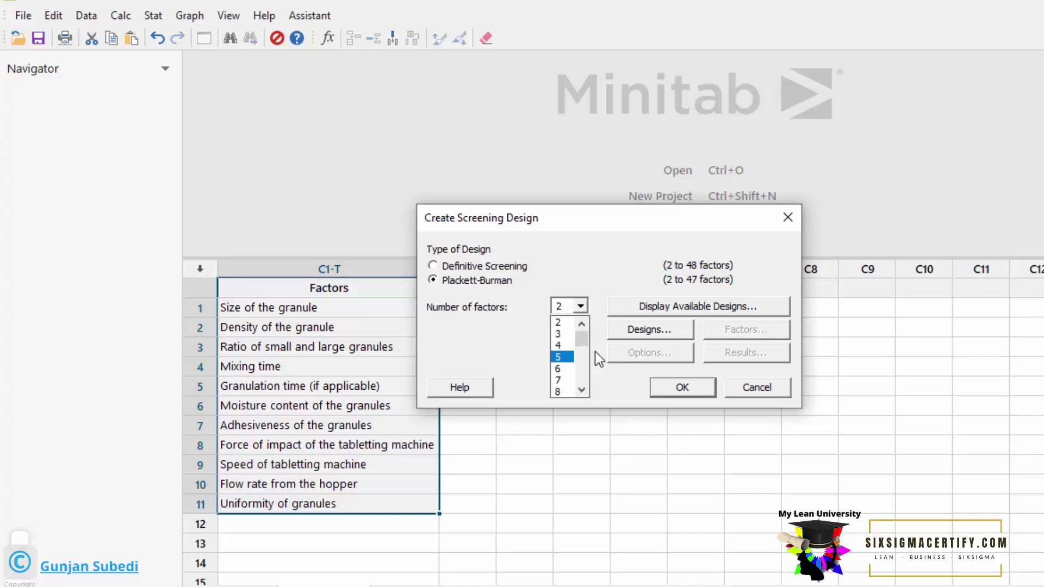
{"action": "mouse_move", "coordinate": [582, 340]}
{"action": "left_mouse_down"}
{"action": "mouse_move", "coordinate": [583, 367]}
{"action": "mouse_move", "coordinate": [584, 353]}
{"action": "left_mouse_up"}
{"action": "left_click", "coordinate": [565, 335]}
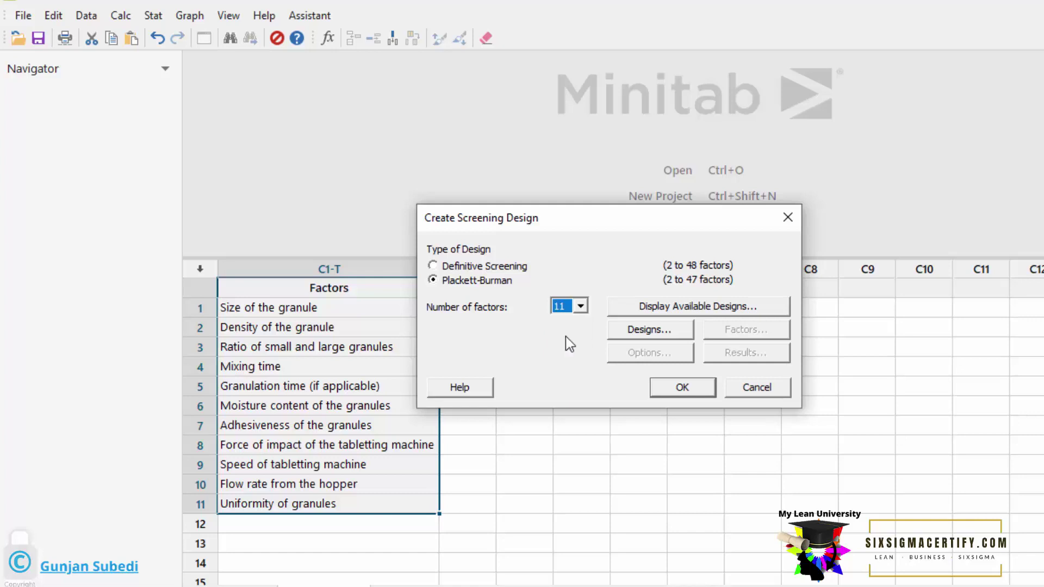
{"action": "left_click", "coordinate": [631, 330]}
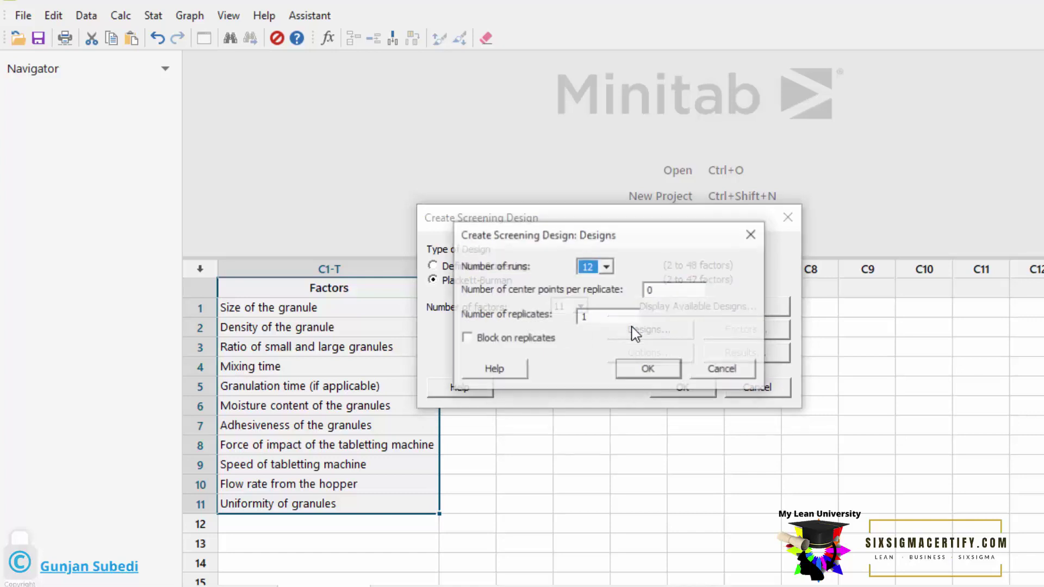
{"action": "left_click", "coordinate": [634, 368]}
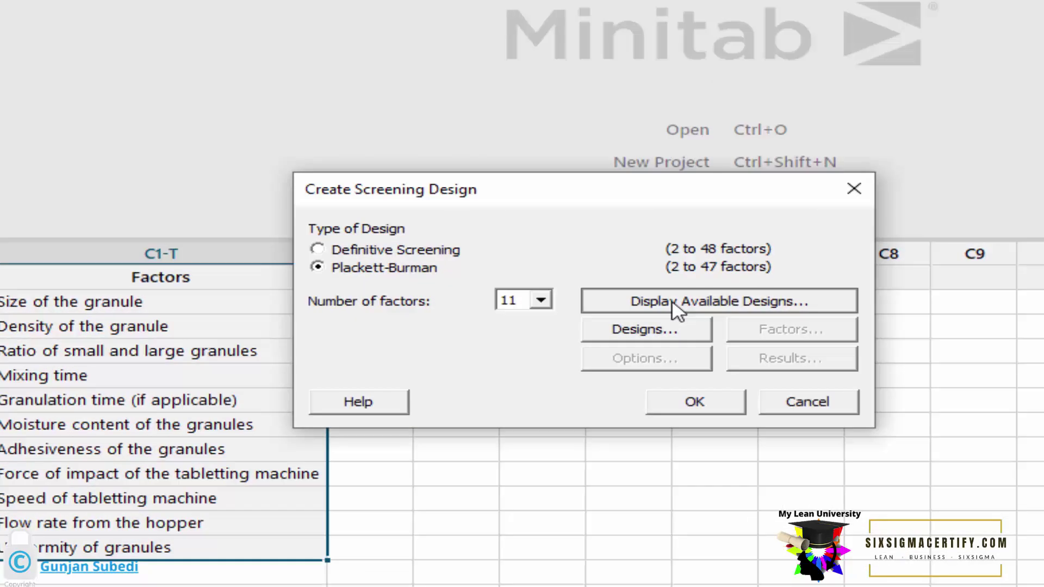
{"action": "left_click", "coordinate": [667, 307]}
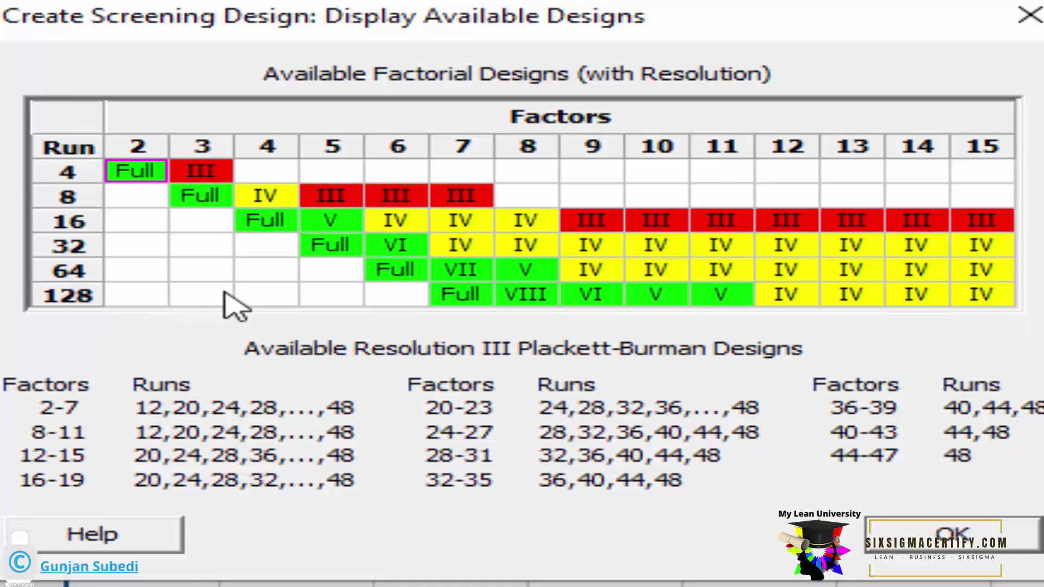
{"action": "left_click", "coordinate": [717, 300]}
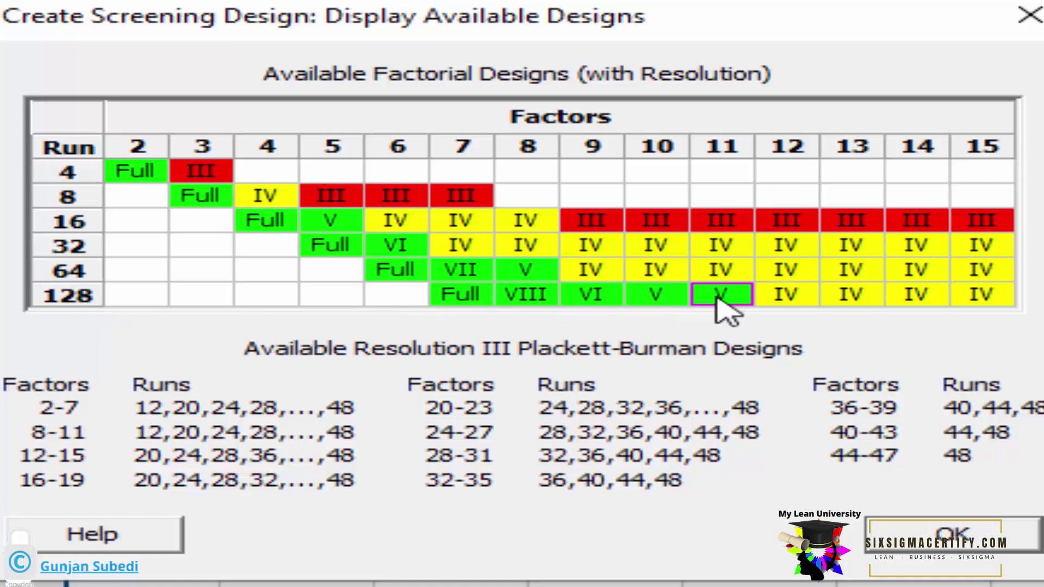
{"action": "left_click", "coordinate": [721, 275]}
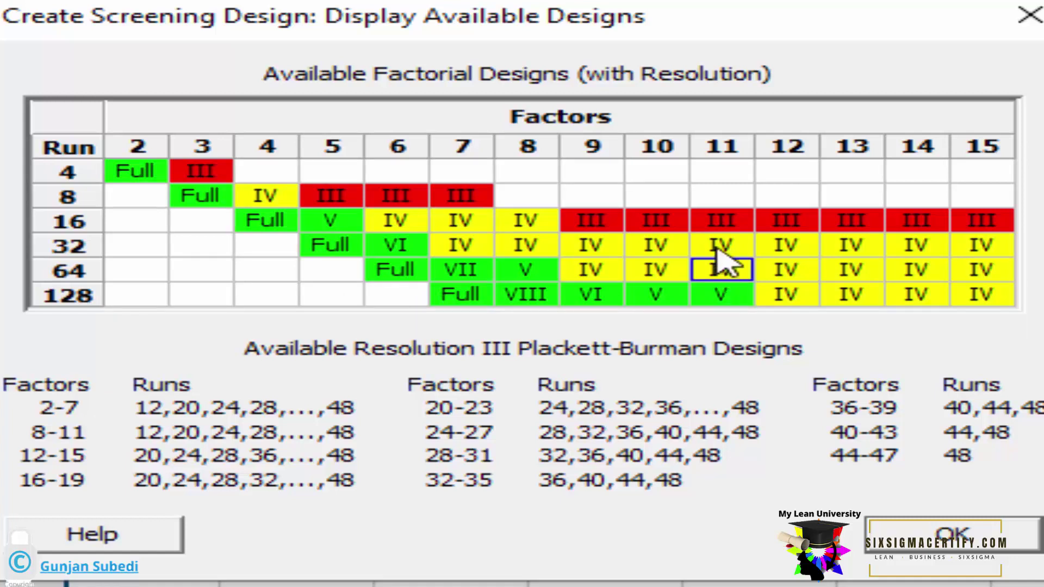
{"action": "left_click", "coordinate": [707, 250]}
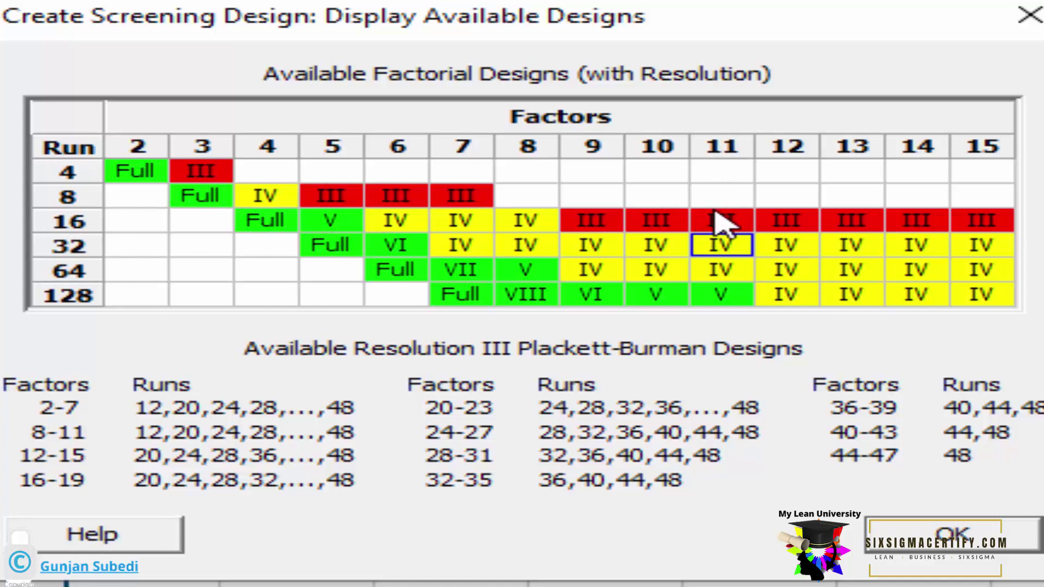
{"action": "left_click", "coordinate": [937, 537]}
{"action": "left_click", "coordinate": [701, 297]}
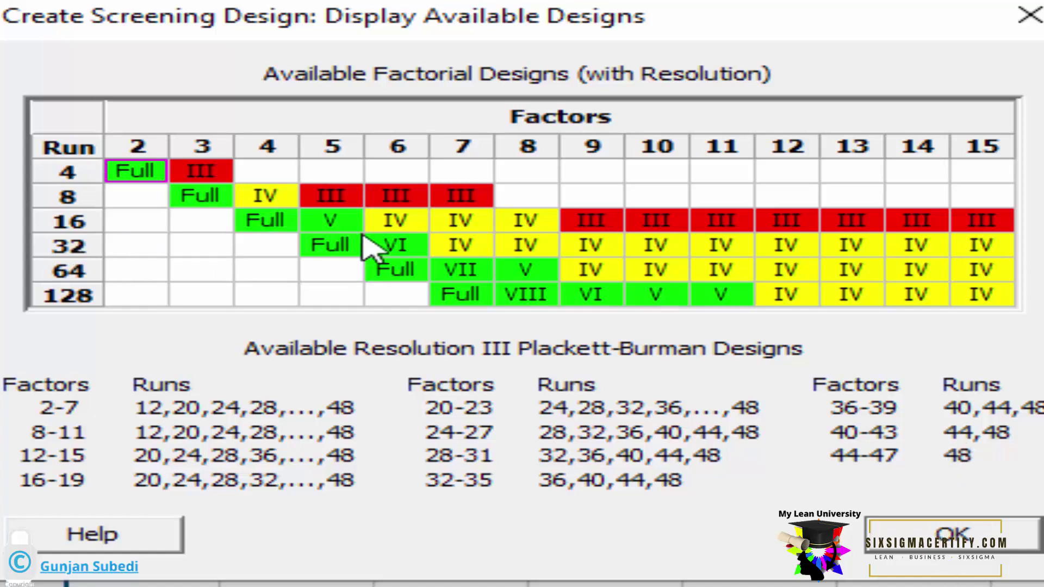
{"action": "left_click", "coordinate": [578, 243]}
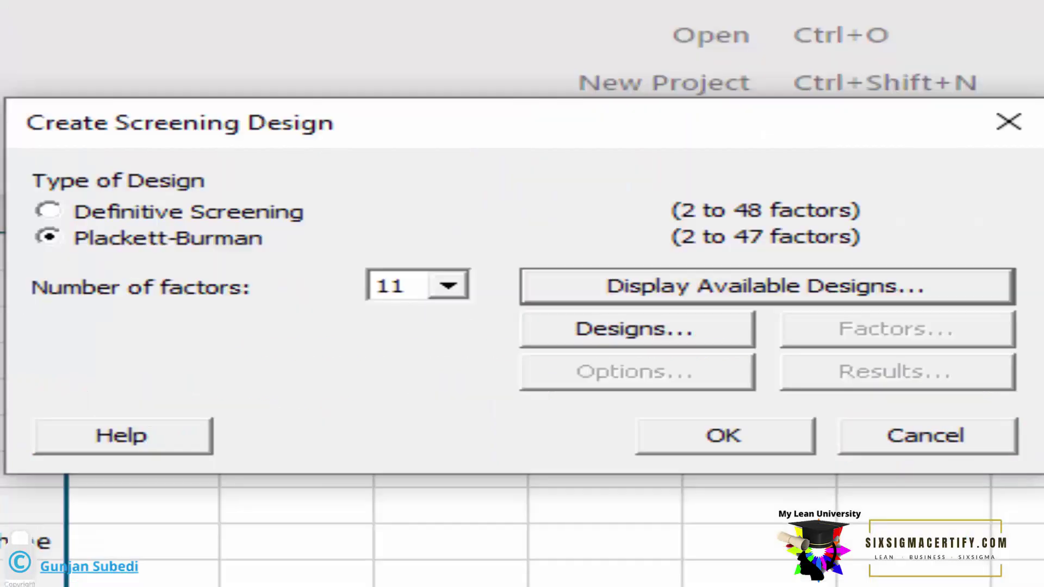
Close the available-designs table and set the number of runs to 36
{"action": "key", "text": "Return"}
{"action": "left_click", "coordinate": [670, 321]}
{"action": "left_click", "coordinate": [521, 214]}
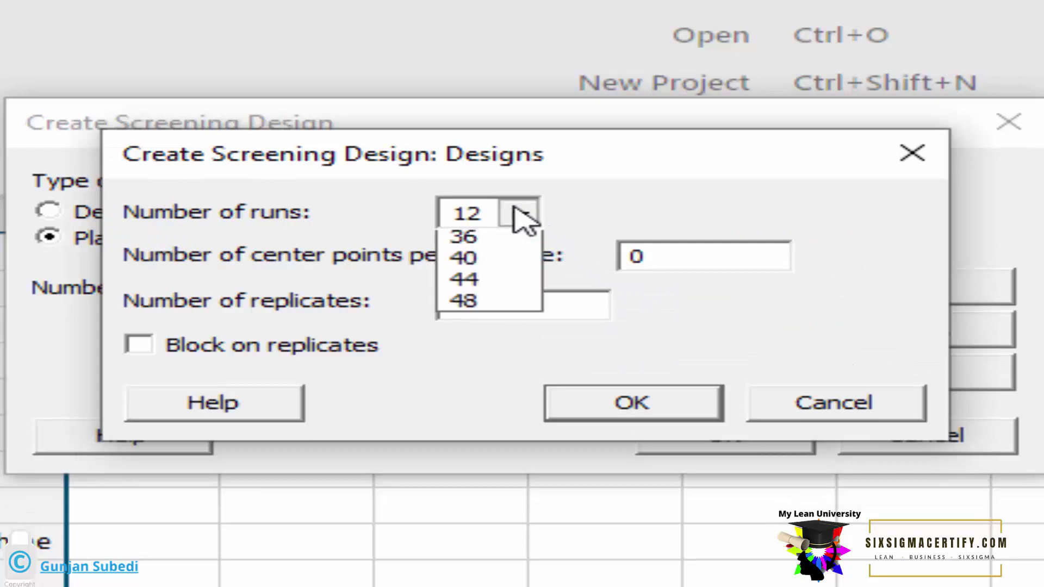
{"action": "left_click", "coordinate": [473, 328]}
{"action": "left_click", "coordinate": [518, 213]}
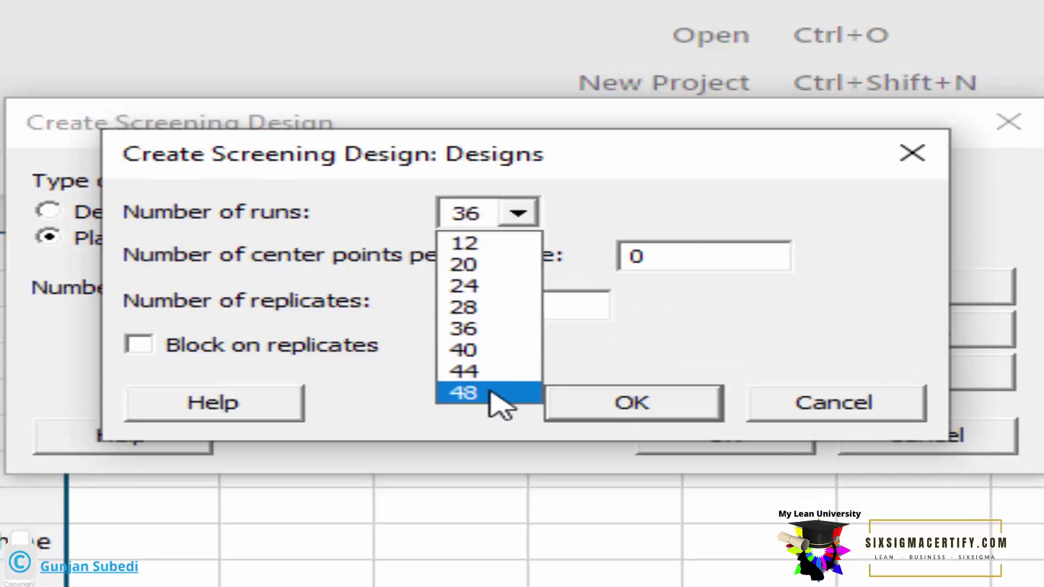
{"action": "left_click", "coordinate": [472, 329]}
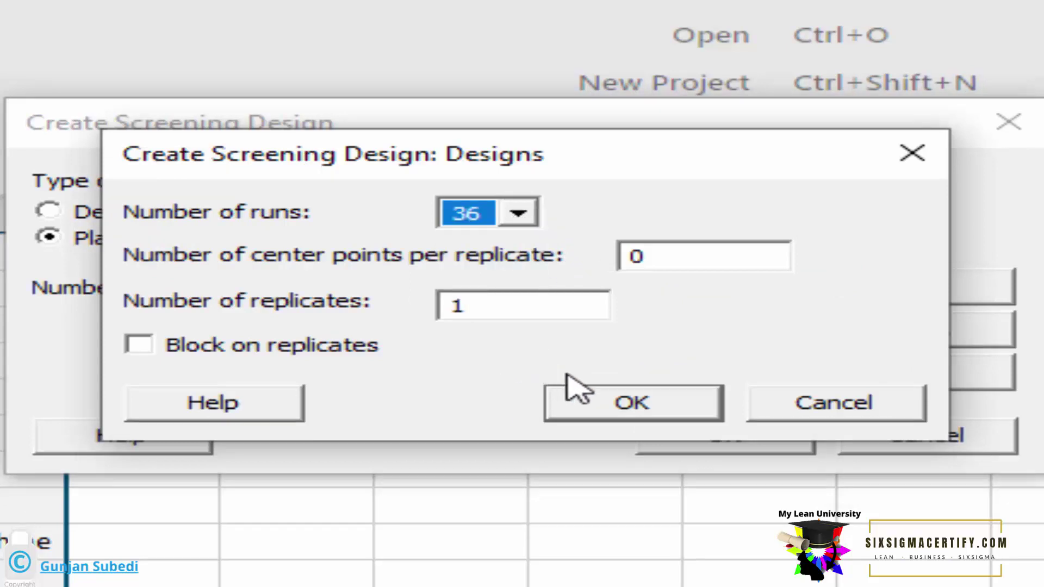
{"action": "left_click", "coordinate": [610, 409]}
Keep 1 replicate, block on replicates, and generate the Plackett-Burman worksheet
{"action": "left_click", "coordinate": [636, 332]}
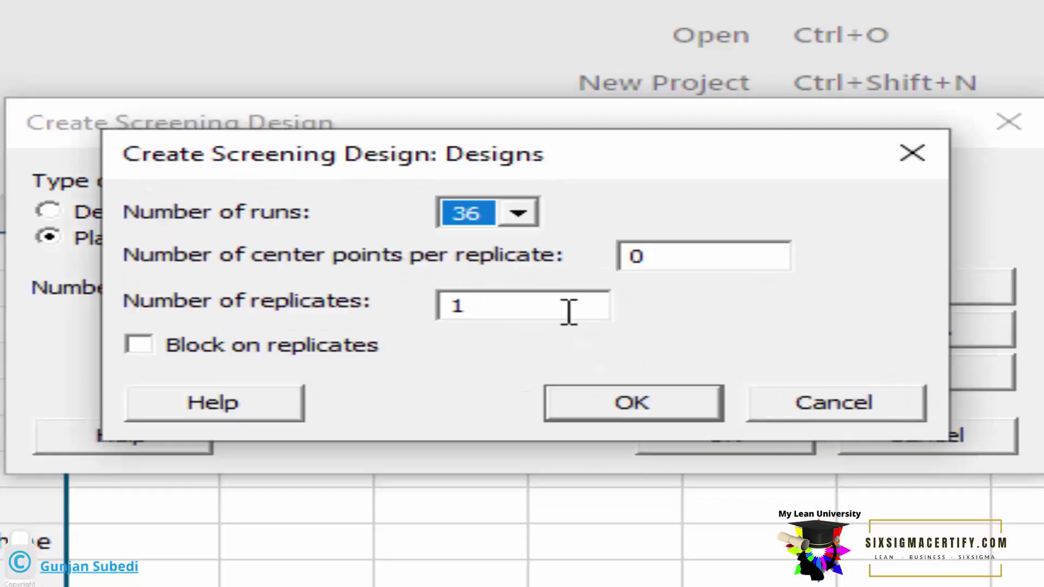
{"action": "left_click", "coordinate": [533, 303]}
{"action": "key", "text": "shift+Home"}
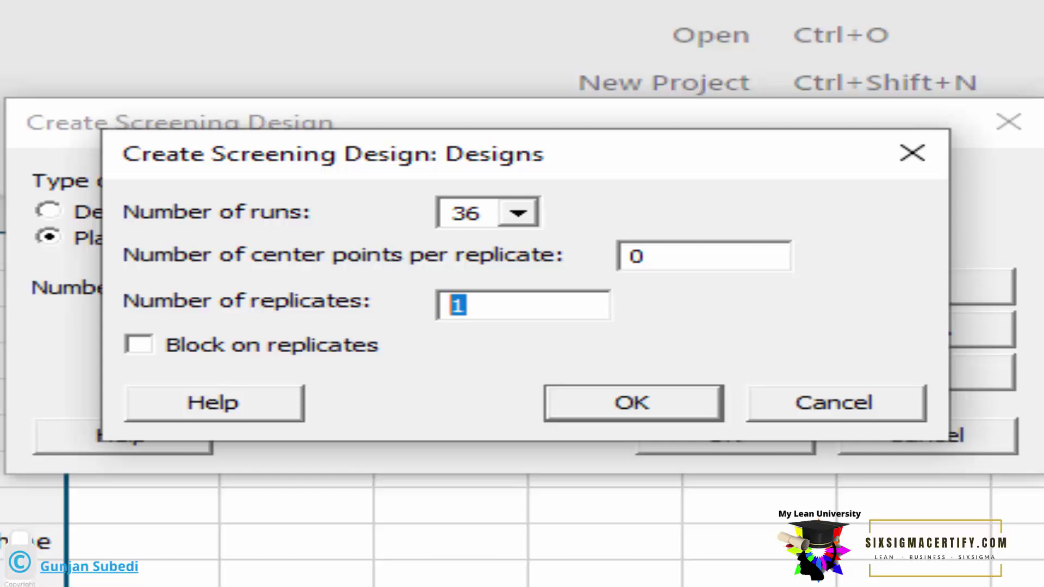
{"action": "left_click", "coordinate": [141, 345]}
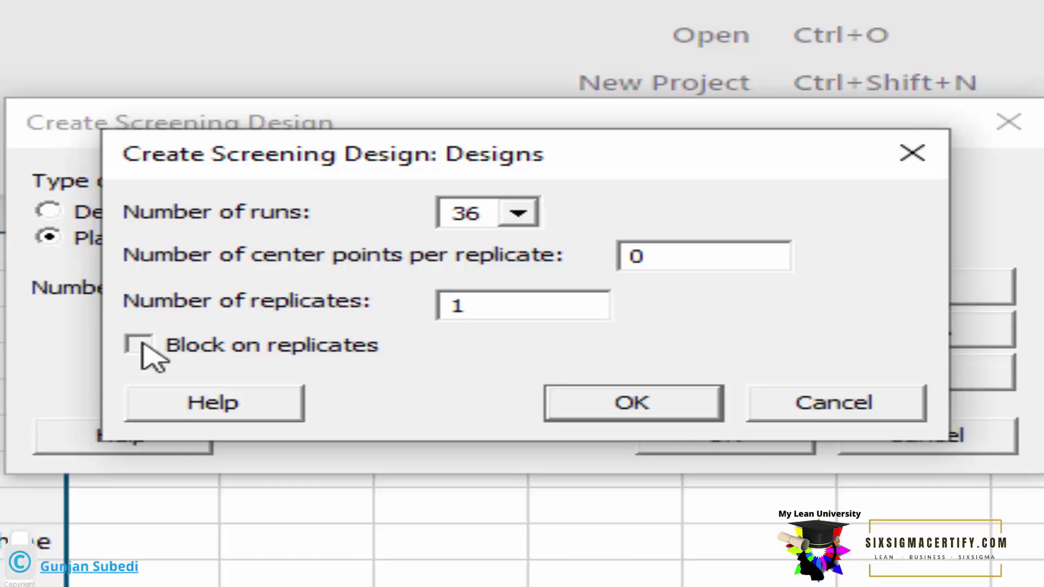
{"action": "left_click", "coordinate": [625, 403]}
{"action": "left_click", "coordinate": [668, 435]}
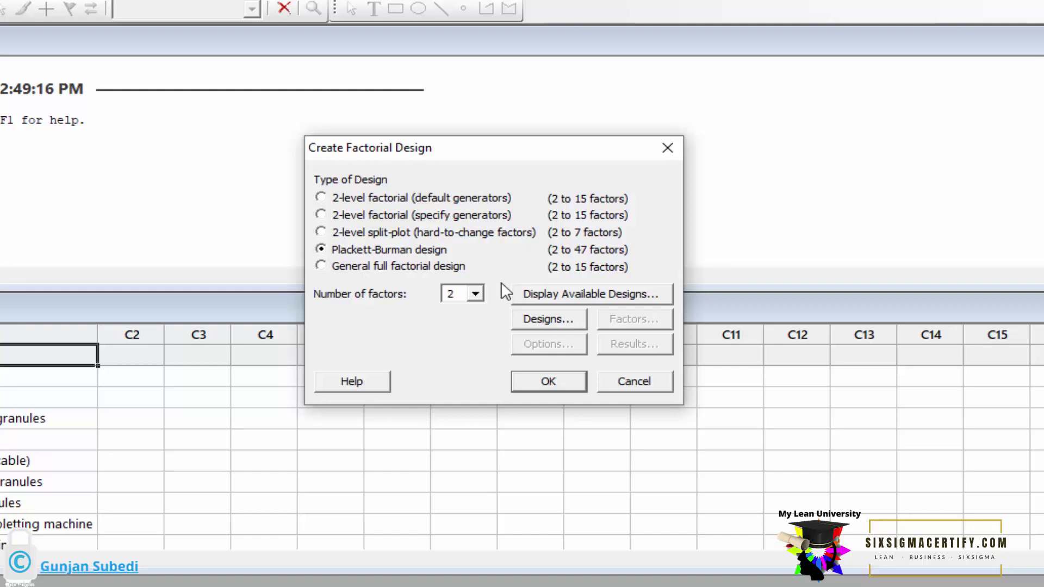
Choose 11 factors and review the table of available Plackett-Burman designs
{"action": "left_click", "coordinate": [476, 294]}
{"action": "left_click", "coordinate": [476, 385]}
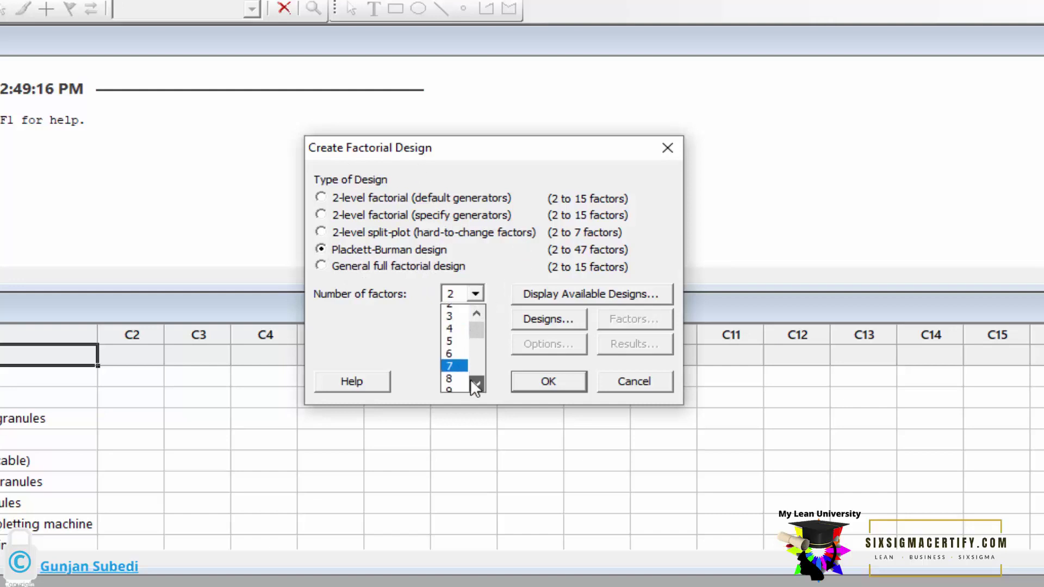
{"action": "left_click", "coordinate": [476, 385]}
{"action": "left_click", "coordinate": [460, 386]}
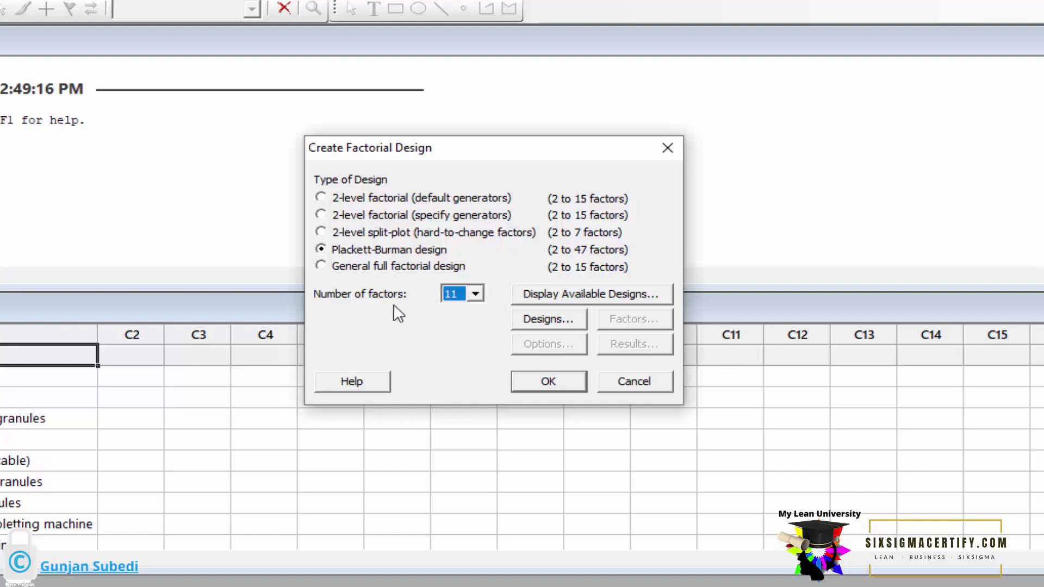
{"action": "left_click", "coordinate": [573, 293]}
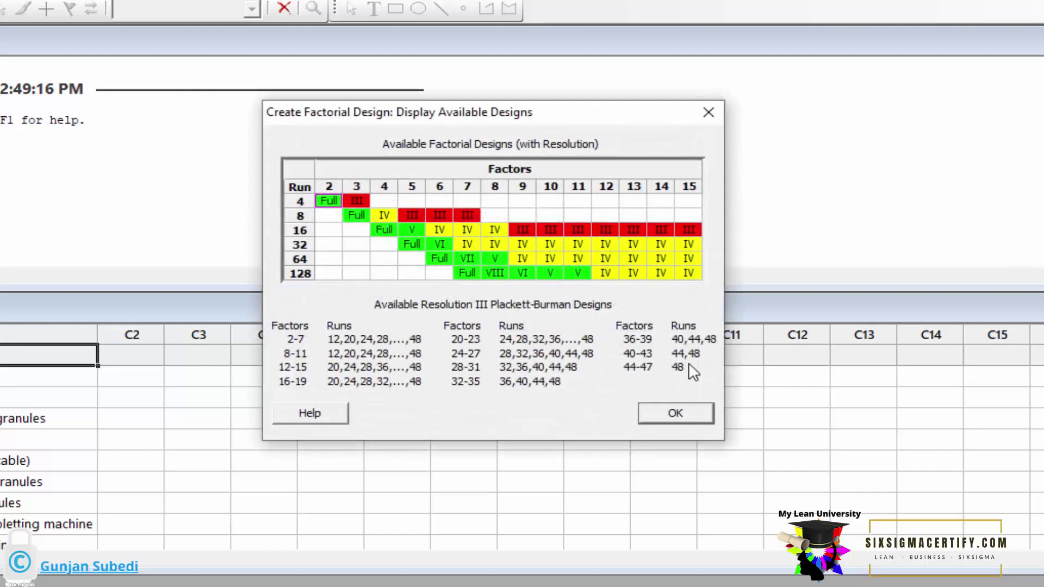
{"action": "left_click", "coordinate": [675, 414]}
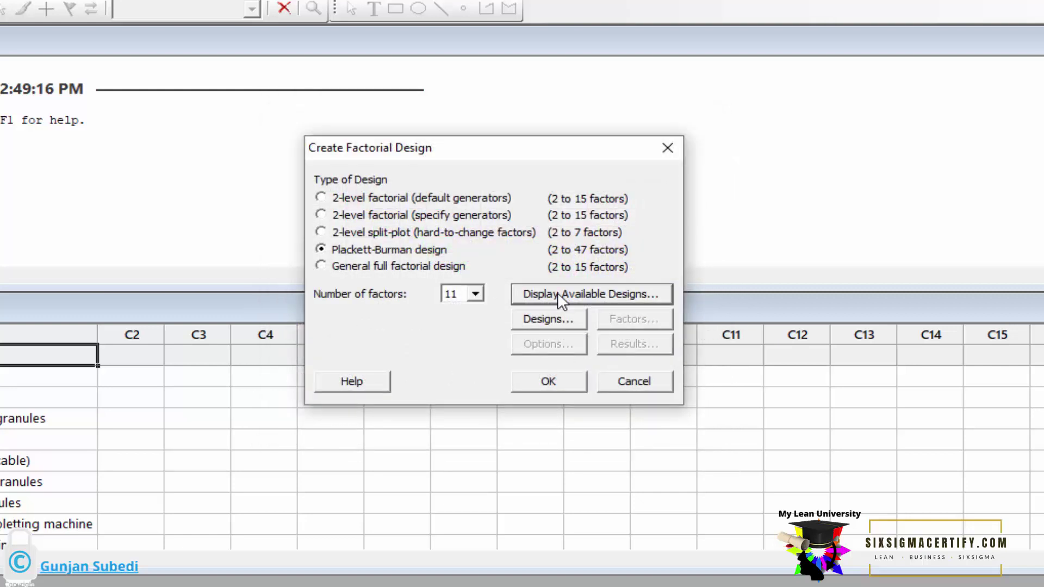
Adjust blocking on replicates, confirm 36 runs, and generate the design
{"action": "left_click", "coordinate": [542, 323]}
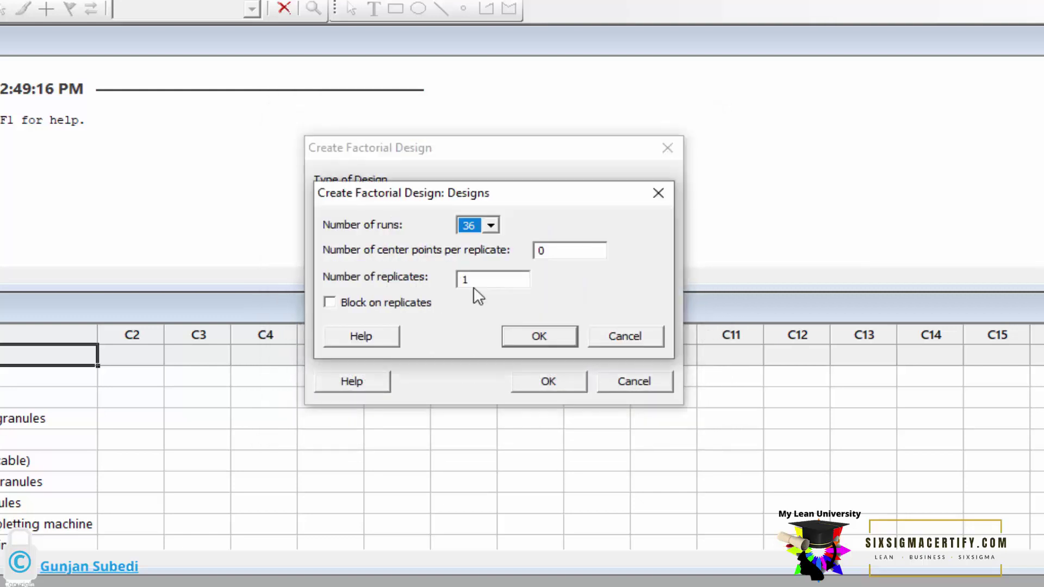
{"action": "left_click", "coordinate": [368, 305]}
{"action": "left_click", "coordinate": [535, 335]}
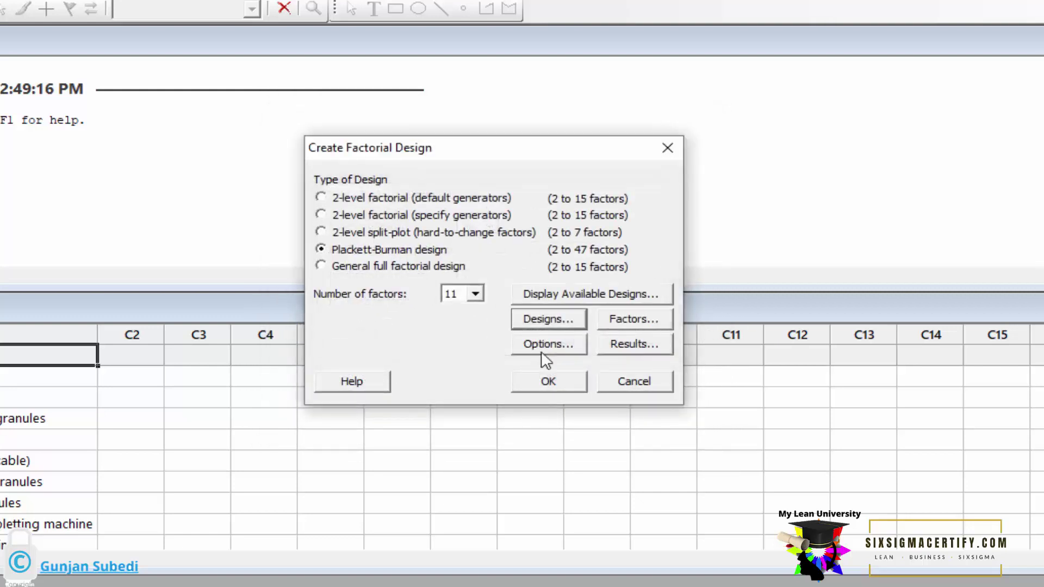
{"action": "left_click", "coordinate": [549, 381]}
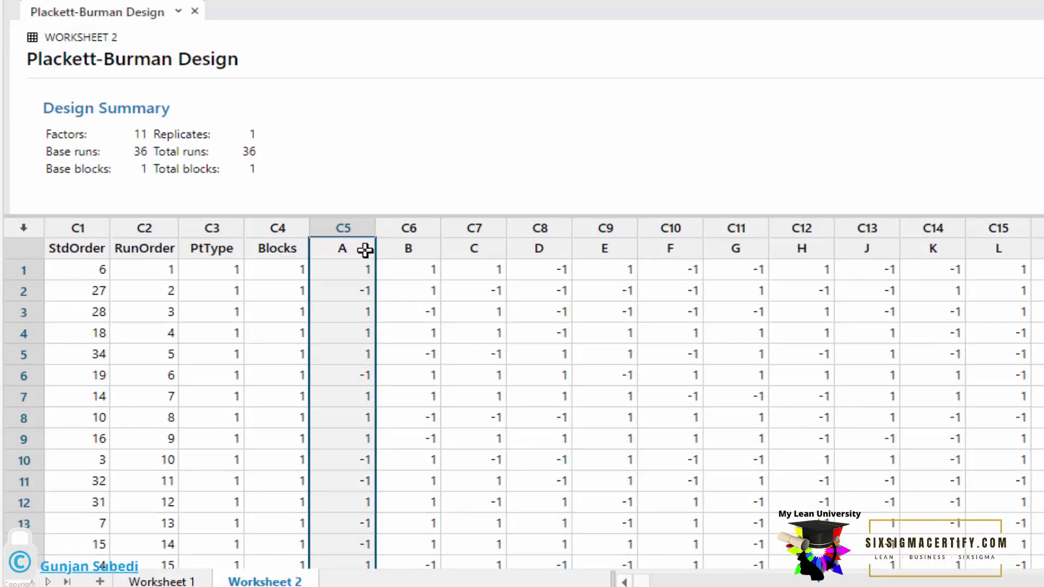
{"action": "left_click_drag", "start_coordinate": [340, 246], "coordinate": [691, 245]}
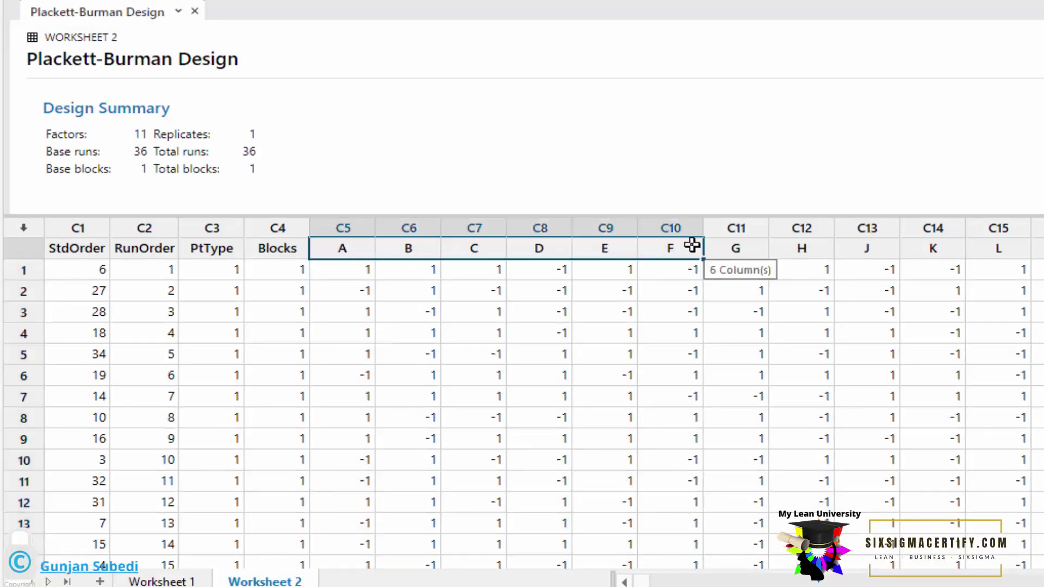
{"action": "left_click", "coordinate": [157, 582]}
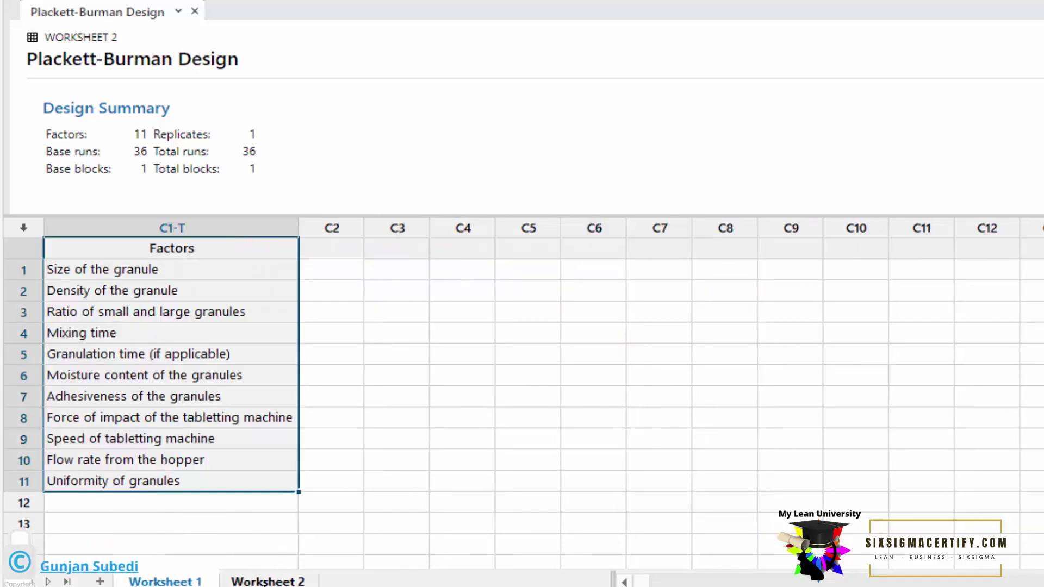
{"action": "left_click", "coordinate": [268, 582]}
{"action": "left_click", "coordinate": [342, 248]}
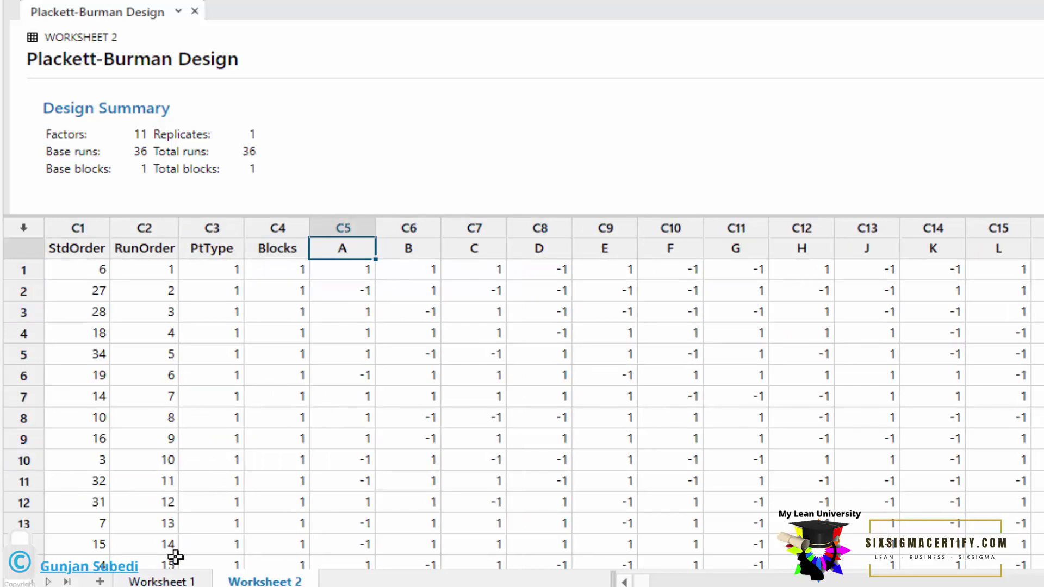
{"action": "left_click", "coordinate": [171, 582]}
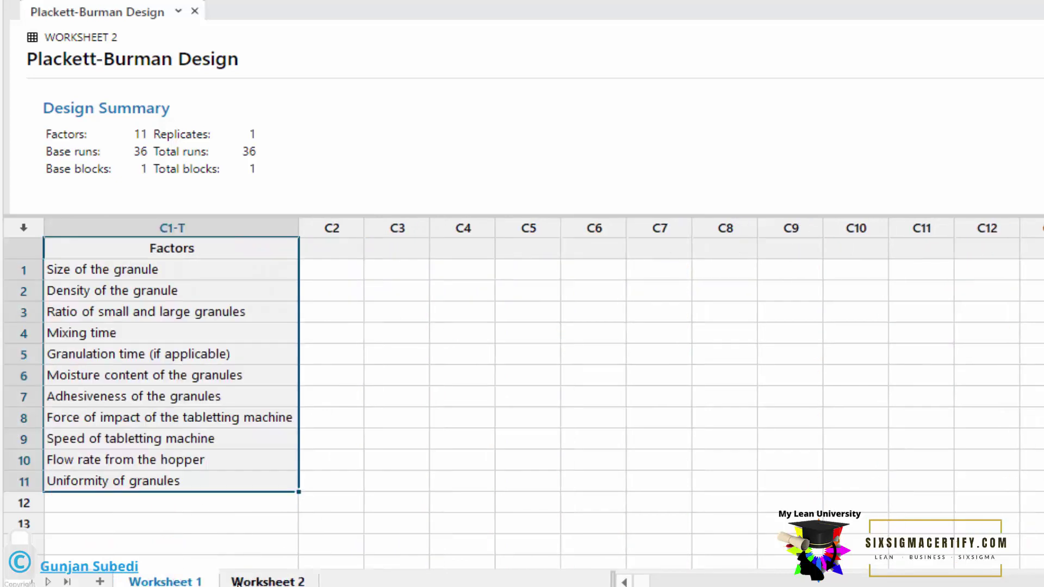
{"action": "left_click", "coordinate": [268, 581]}
{"action": "left_click", "coordinate": [424, 248]}
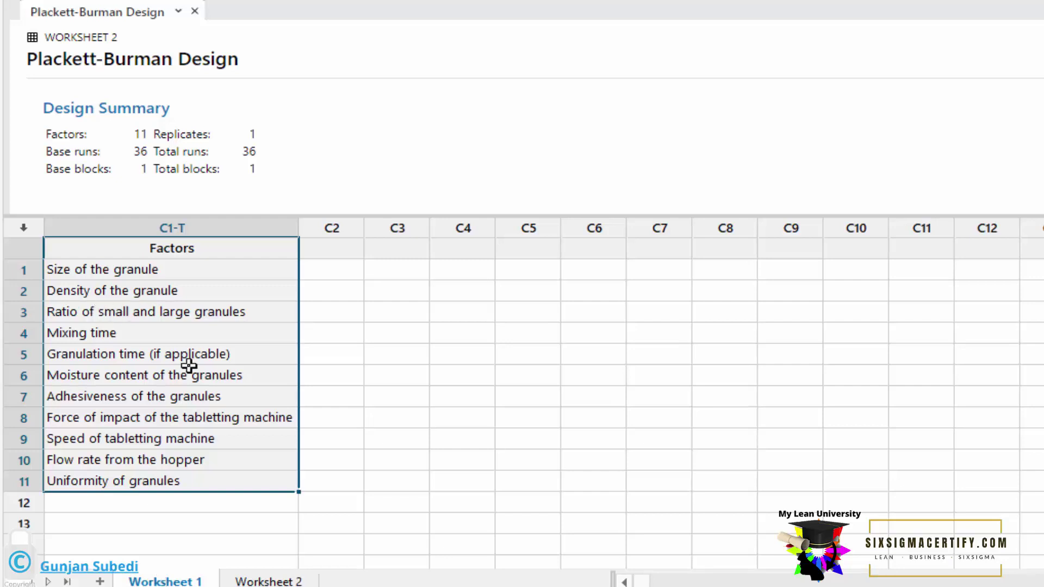
{"action": "left_click", "coordinate": [259, 581]}
{"action": "left_click", "coordinate": [251, 583]}
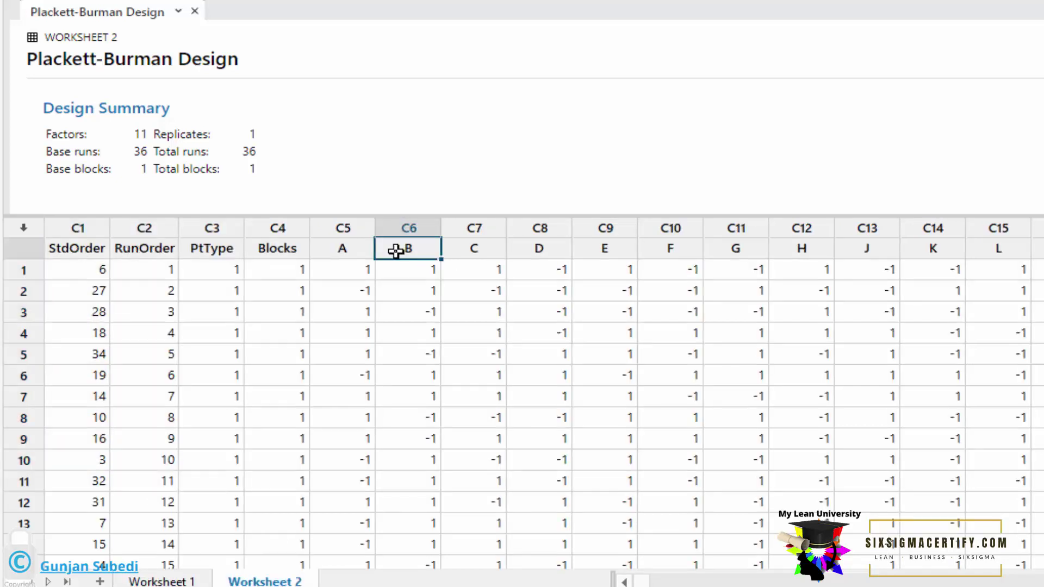
{"action": "left_click_drag", "start_coordinate": [347, 250], "coordinate": [609, 248]}
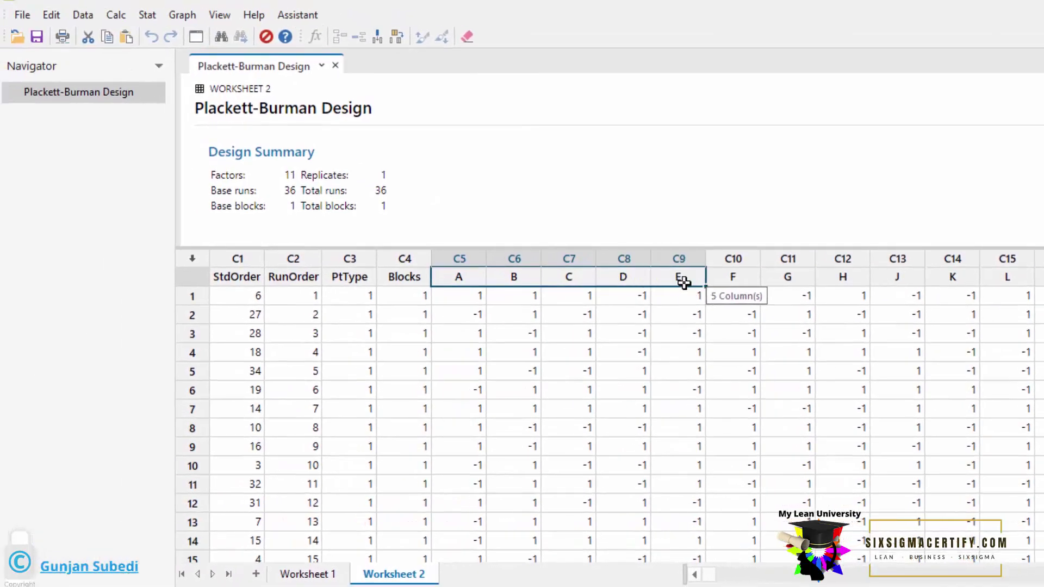
{"action": "left_click_drag", "start_coordinate": [682, 281], "coordinate": [1013, 280]}
{"action": "left_click", "coordinate": [1012, 280]}
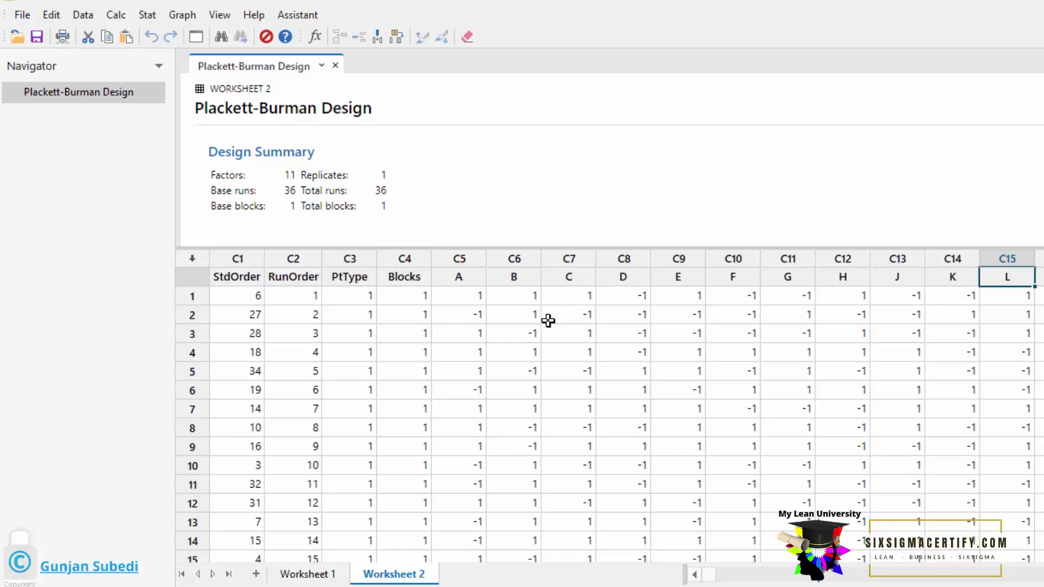
{"action": "left_click_drag", "start_coordinate": [457, 278], "coordinate": [680, 283]}
Start a new design from Stat > DOE > Screening > Create Screening Design
{"action": "left_click", "coordinate": [147, 14]}
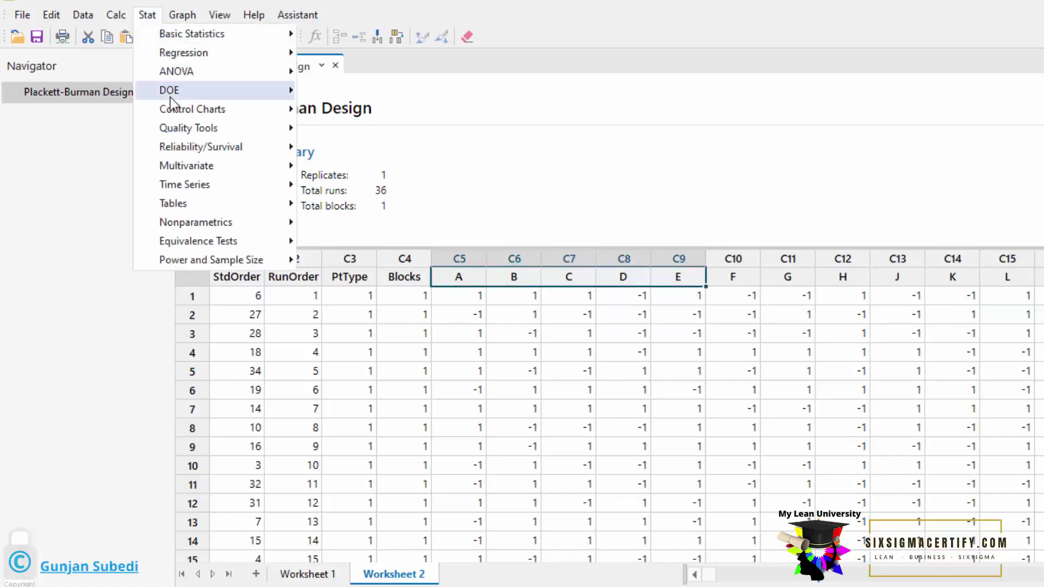
{"action": "mouse_move", "coordinate": [171, 101]}
{"action": "mouse_move", "coordinate": [318, 97]}
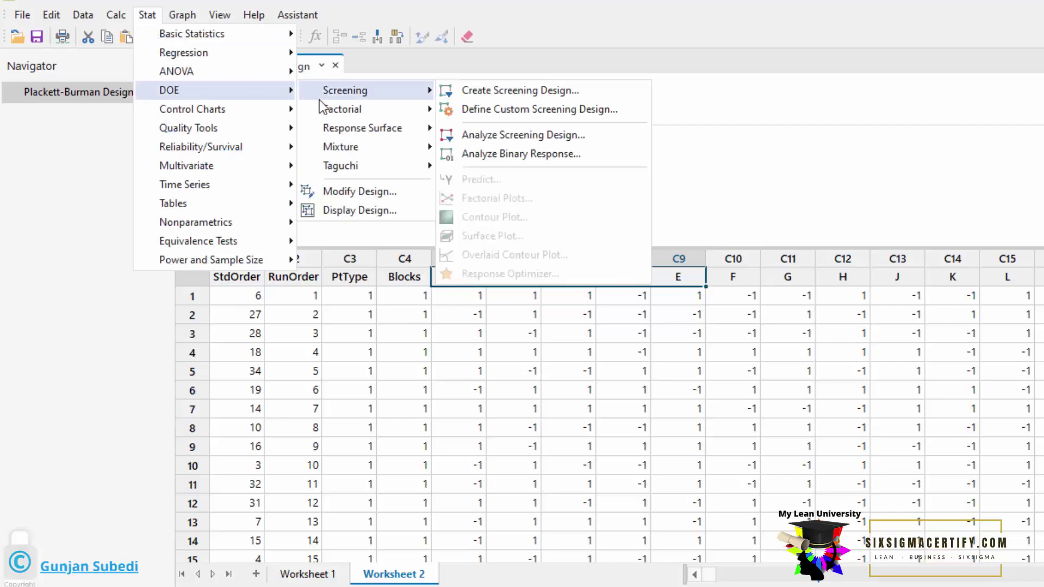
{"action": "left_click", "coordinate": [490, 96]}
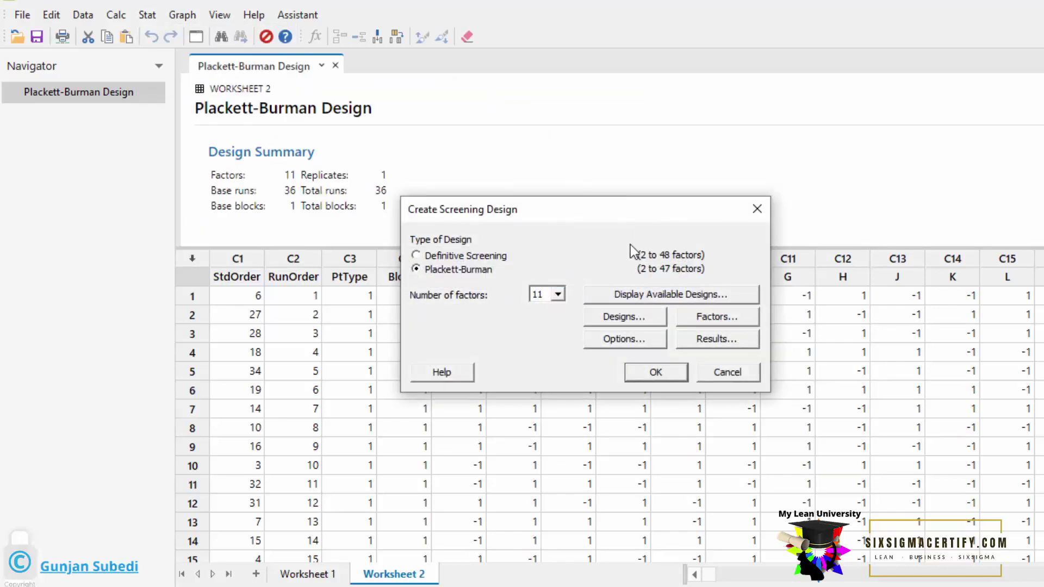
Name factor A 'Size' and factor B 'Density' in the Factors settings
{"action": "left_click", "coordinate": [716, 323]}
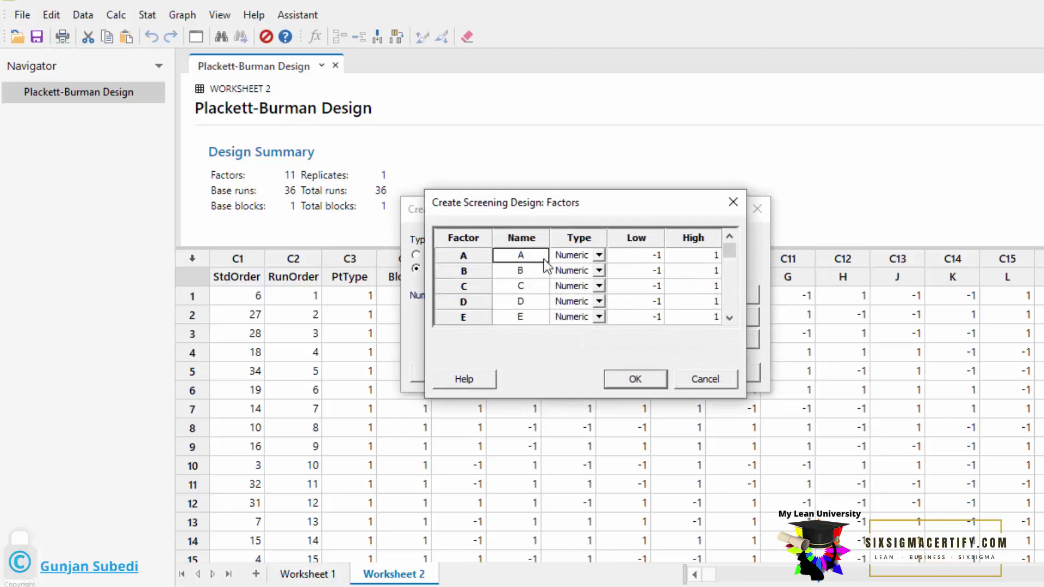
{"action": "left_click", "coordinate": [510, 252]}
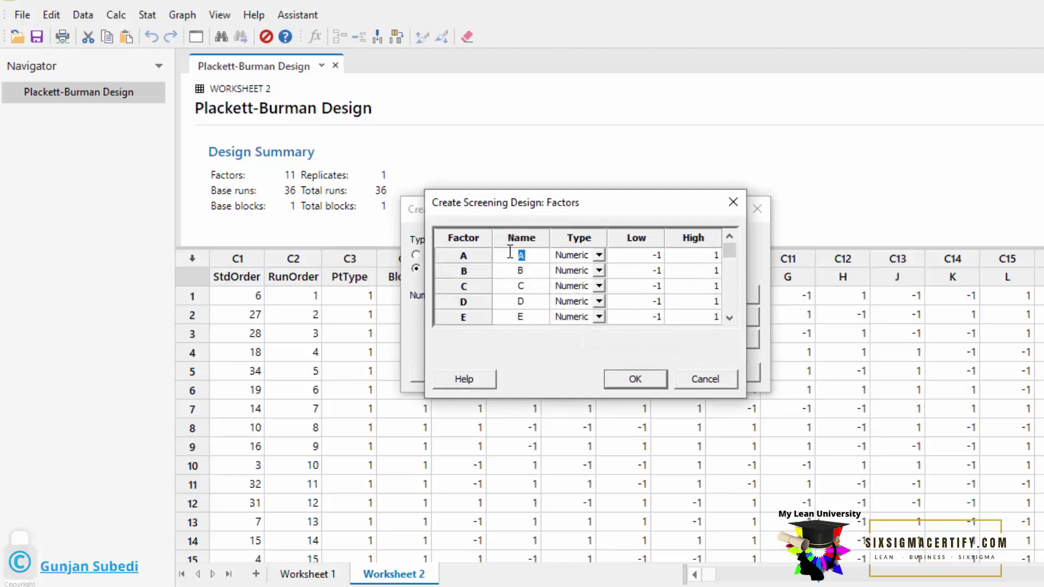
{"action": "type", "text": "Size"}
{"action": "key", "text": "BackSpace"}
{"action": "type", "text": "e"}
{"action": "left_click", "coordinate": [527, 272]}
{"action": "key", "text": "BackSpace"}
{"action": "type", "text": "Density"}
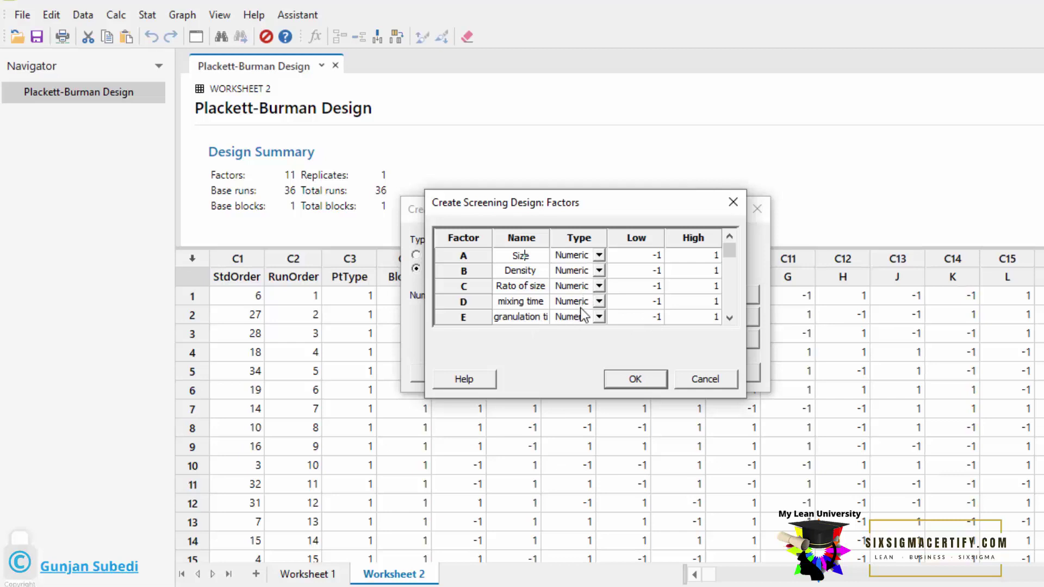
Keep Size as a Numeric factor and review its low and high levels
{"action": "left_click", "coordinate": [598, 257]}
{"action": "left_click", "coordinate": [598, 256]}
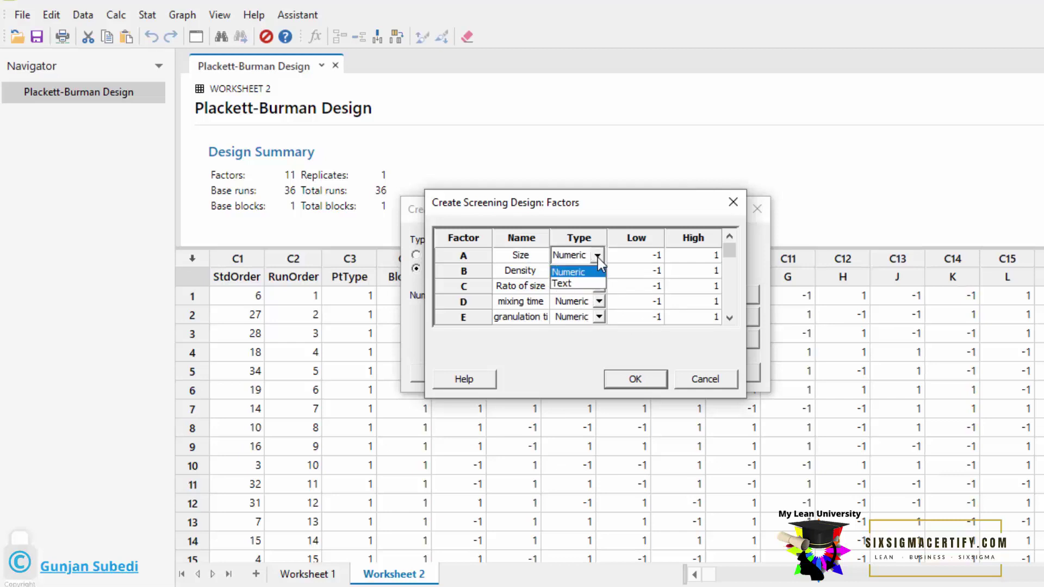
{"action": "left_click", "coordinate": [598, 256]}
{"action": "left_click", "coordinate": [598, 257]}
{"action": "left_click", "coordinate": [595, 270]}
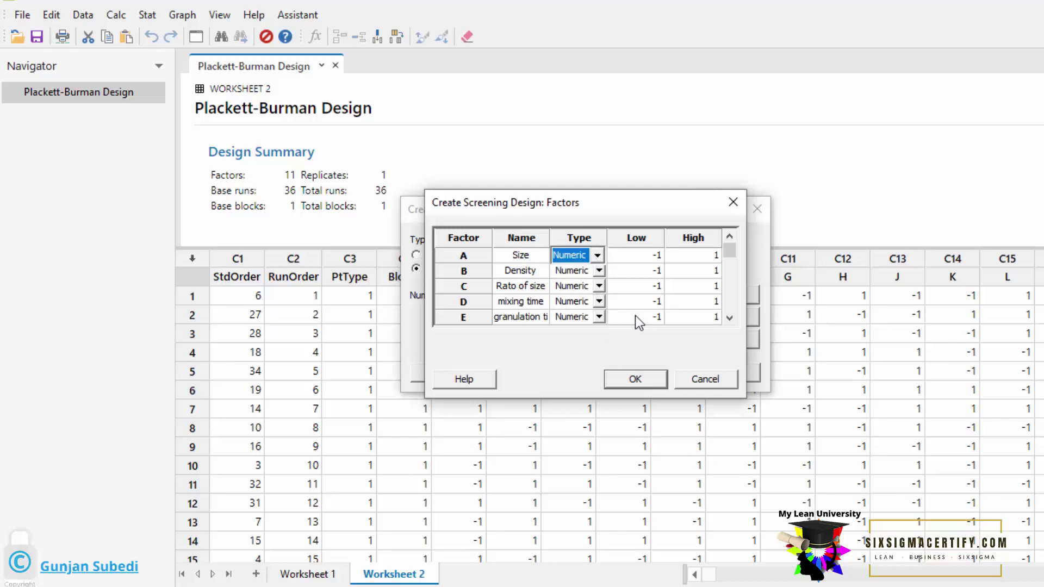
{"action": "left_click", "coordinate": [649, 257]}
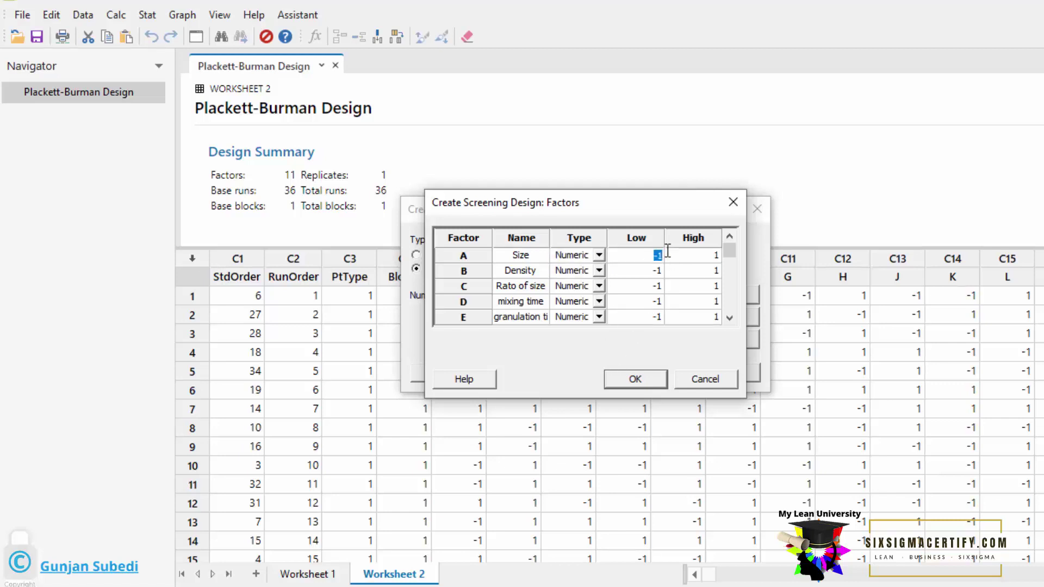
{"action": "left_click", "coordinate": [654, 271]}
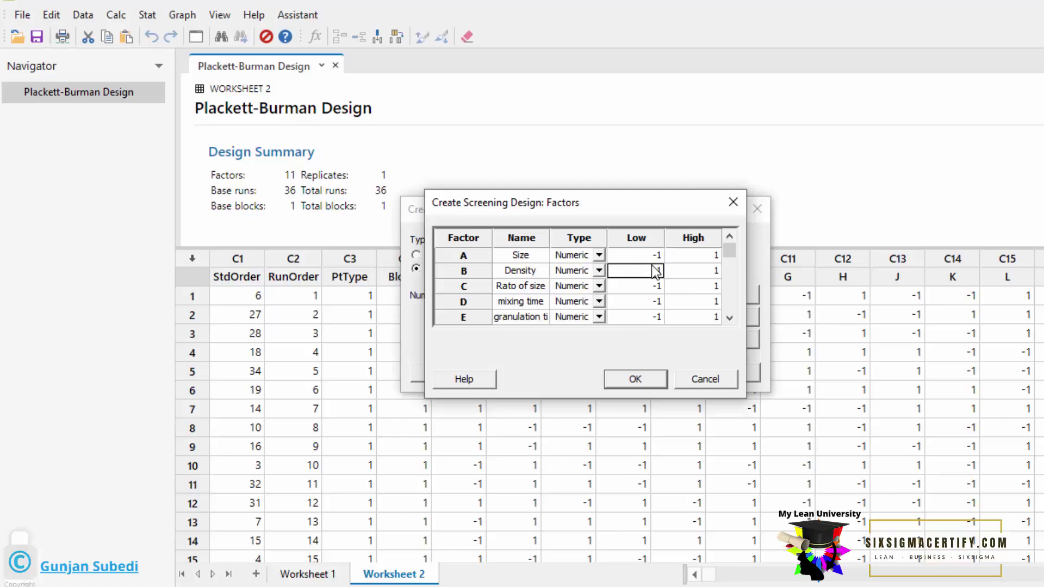
{"action": "left_click", "coordinate": [654, 257]}
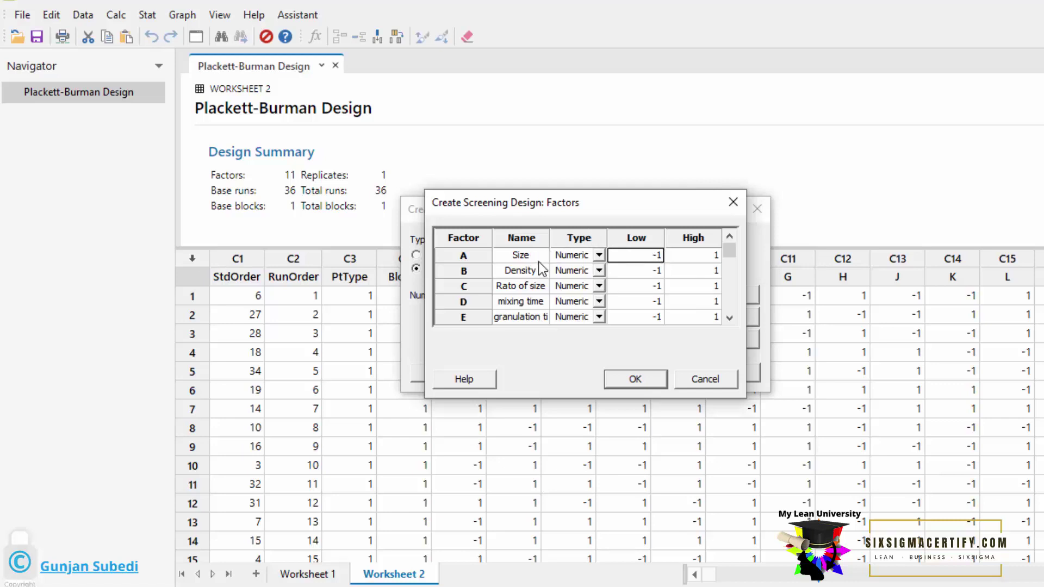
{"action": "left_click", "coordinate": [700, 259]}
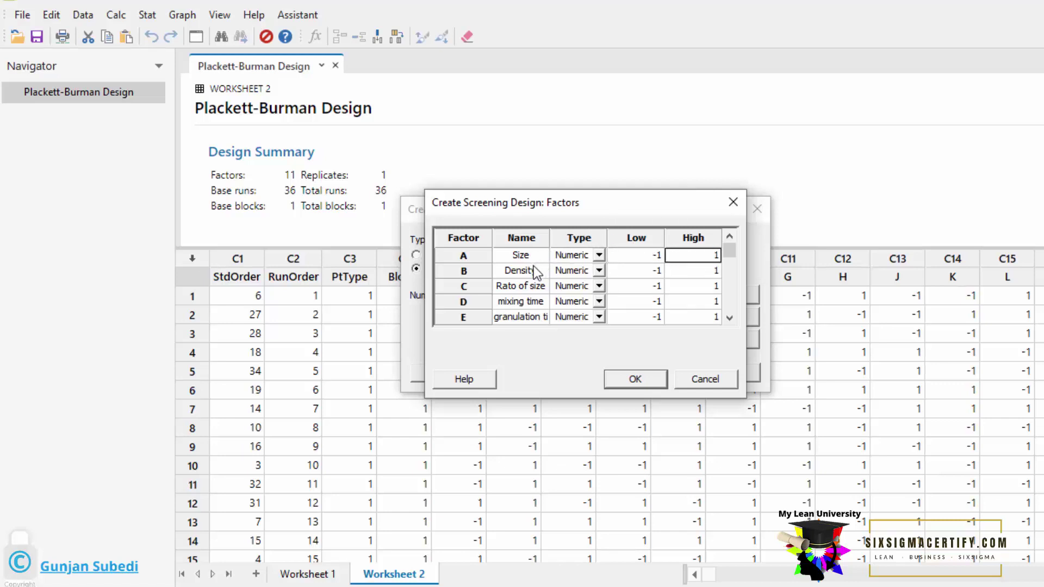
Correct factor C's name to 'Ratio of size' and step through factors D and E
{"action": "left_click", "coordinate": [533, 290]}
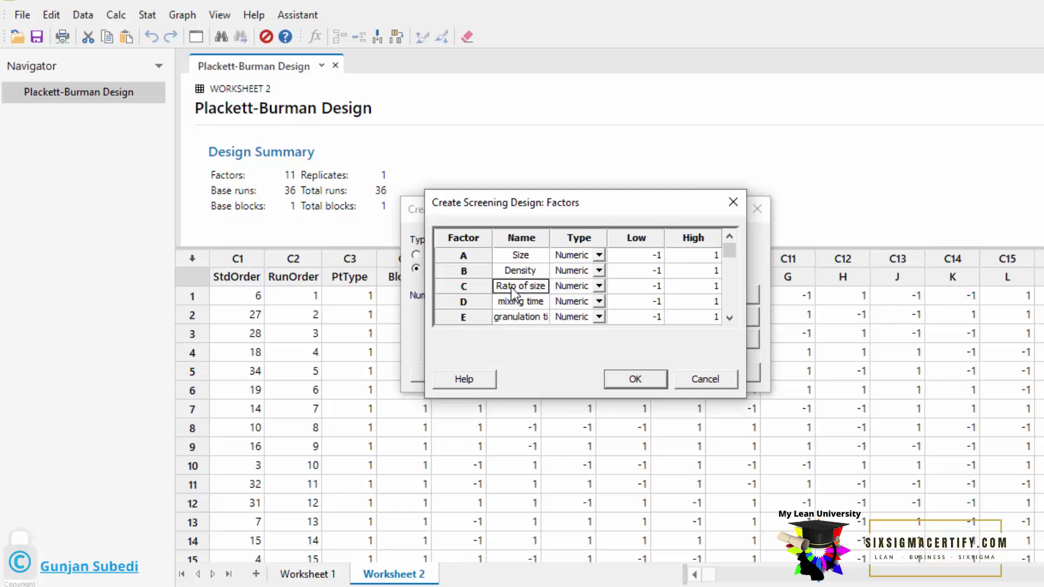
{"action": "left_click", "coordinate": [511, 289]}
{"action": "type", "text": "i"}
{"action": "left_click", "coordinate": [656, 287]}
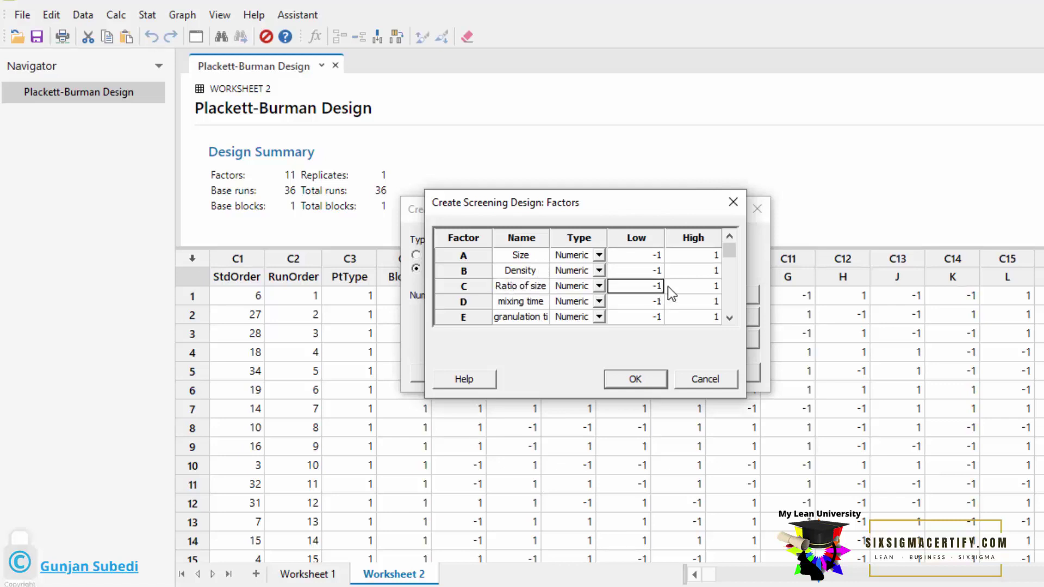
{"action": "left_click", "coordinate": [688, 286]}
{"action": "key", "text": "Tab"}
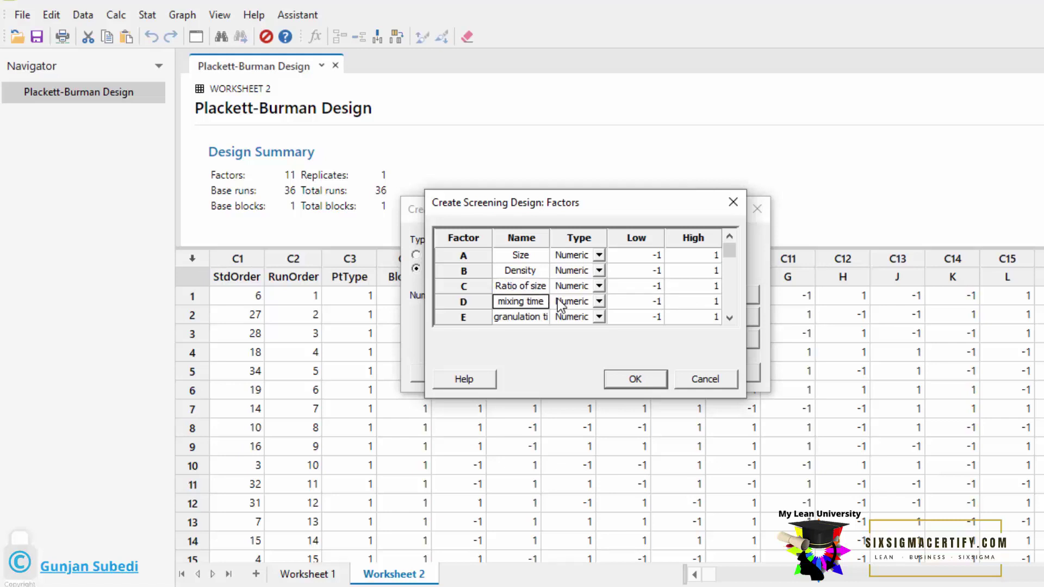
{"action": "left_click", "coordinate": [632, 302]}
{"action": "left_click", "coordinate": [670, 302]}
{"action": "left_click", "coordinate": [542, 315]}
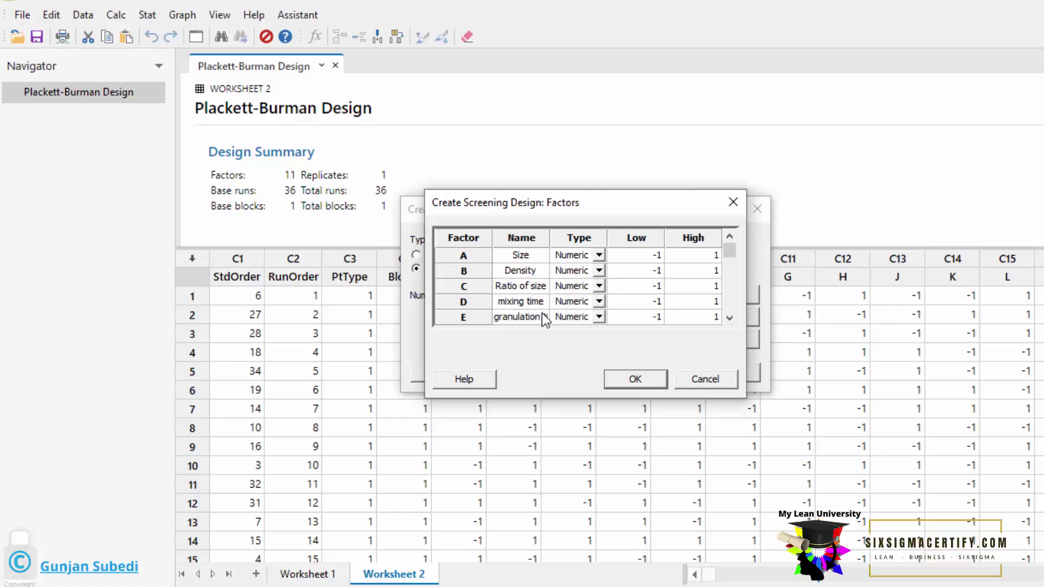
{"action": "left_click", "coordinate": [634, 316]}
{"action": "left_click", "coordinate": [693, 315]}
Try Size levels 100 and 1000, then reset them to -1 and 1
{"action": "double_click", "coordinate": [641, 255]}
{"action": "type", "text": "100"}
{"action": "left_click", "coordinate": [715, 252]}
{"action": "type", "text": "1000"}
{"action": "left_click", "coordinate": [650, 256]}
{"action": "type", "text": "-1"}
{"action": "left_click", "coordinate": [703, 255]}
{"action": "double_click", "coordinate": [703, 255]}
{"action": "type", "text": "1"}
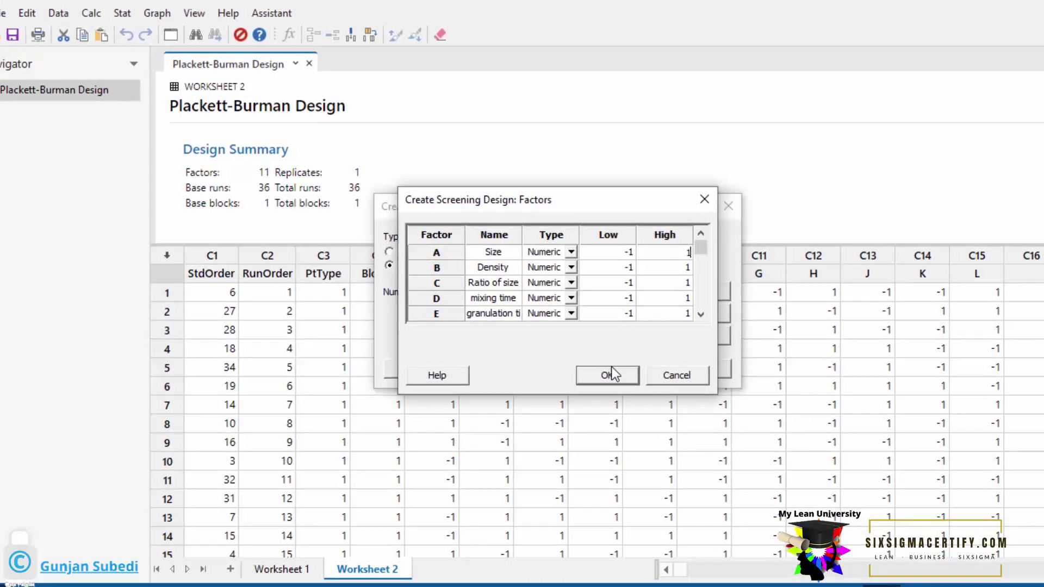
Generate Worksheet 3 and review its Size, Density through force columns across all 36 runs
{"action": "left_click", "coordinate": [637, 379]}
{"action": "left_click", "coordinate": [608, 367]}
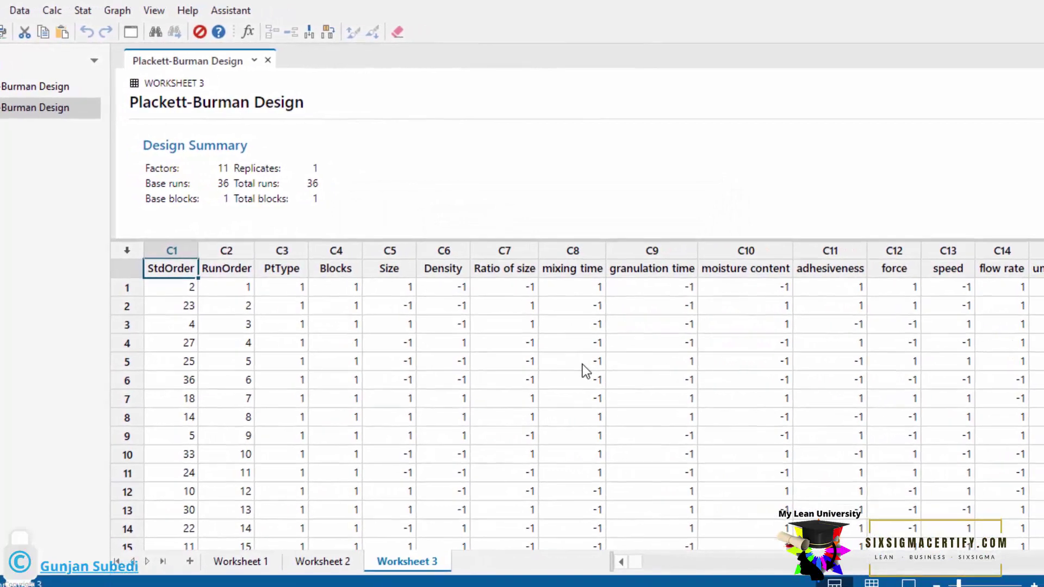
{"action": "left_click_drag", "start_coordinate": [438, 267], "coordinate": [875, 273]}
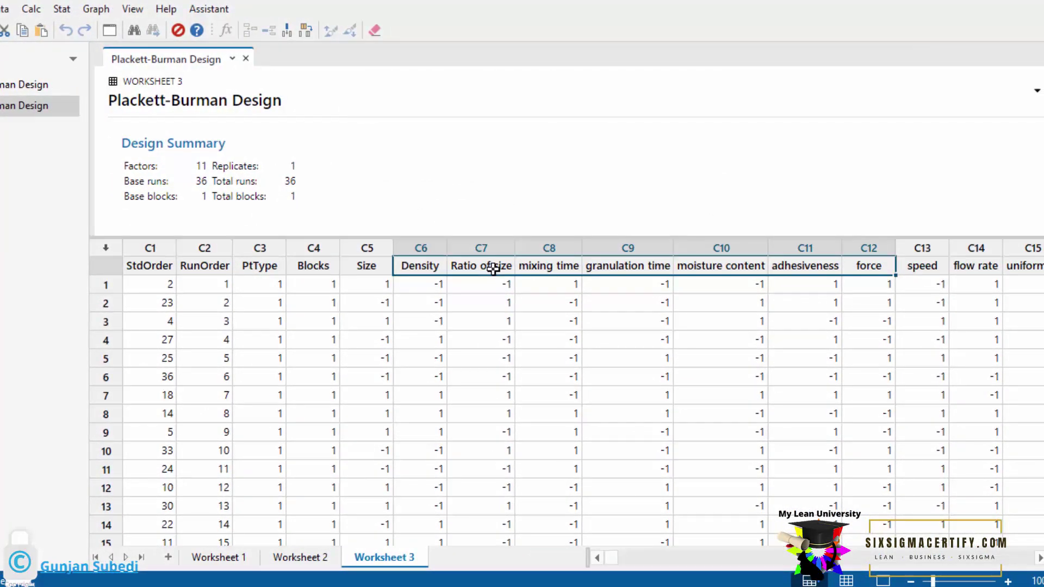
{"action": "left_click", "coordinate": [367, 265]}
{"action": "left_click_drag", "start_coordinate": [106, 284], "coordinate": [118, 376]}
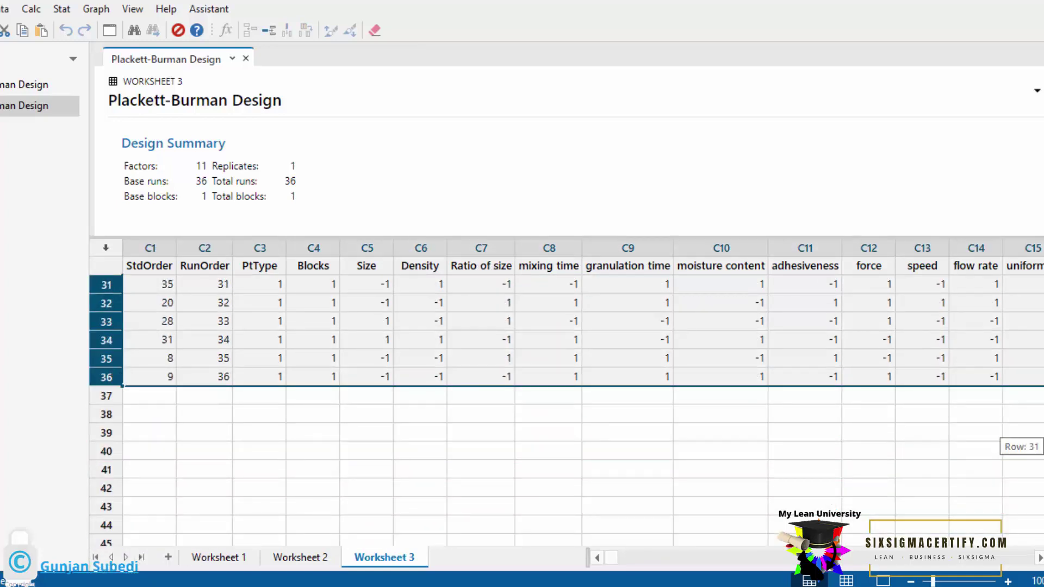
{"action": "scroll", "coordinate": [547, 272], "scroll_direction": "up", "scroll_amount": 10}
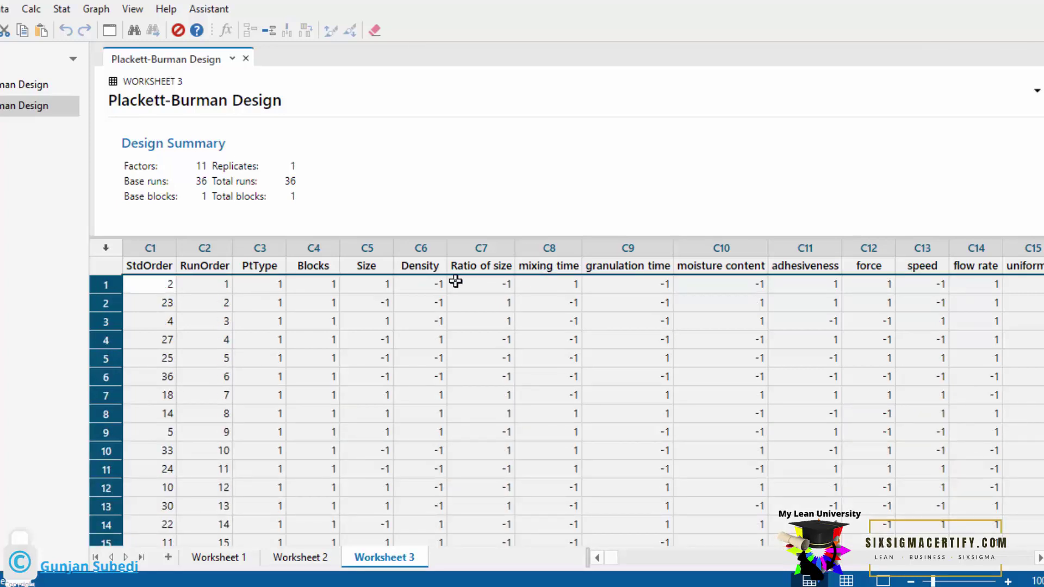
{"action": "left_click", "coordinate": [365, 281]}
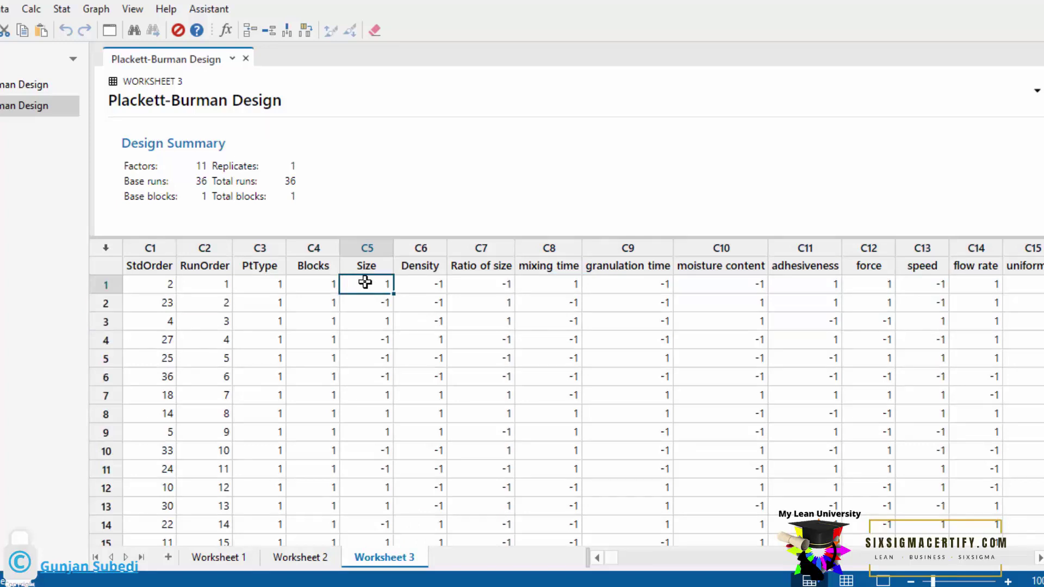
{"action": "key", "text": "Right"}
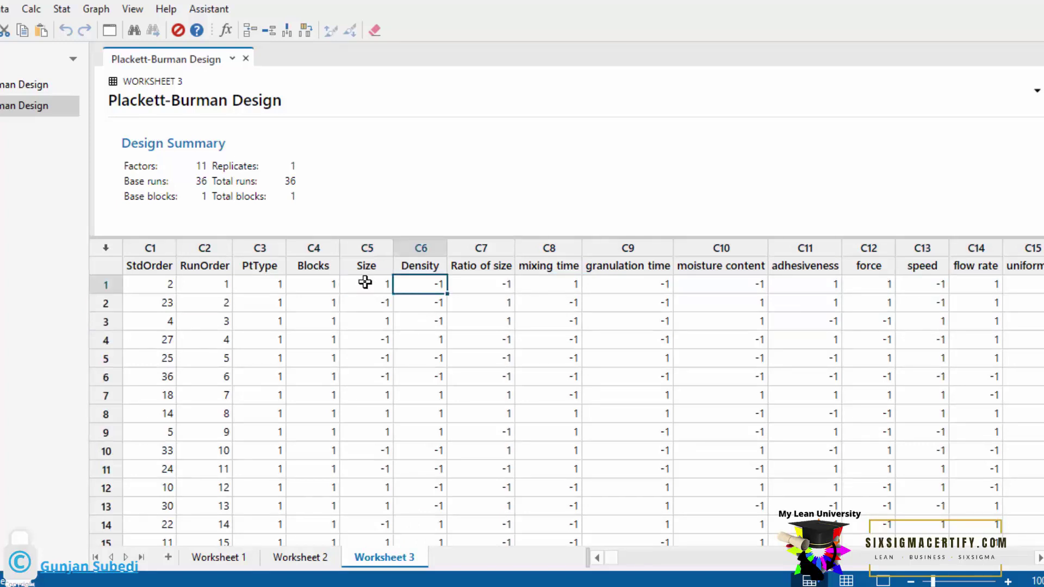
{"action": "key", "text": "Right"}
{"action": "key", "text": "Right"}
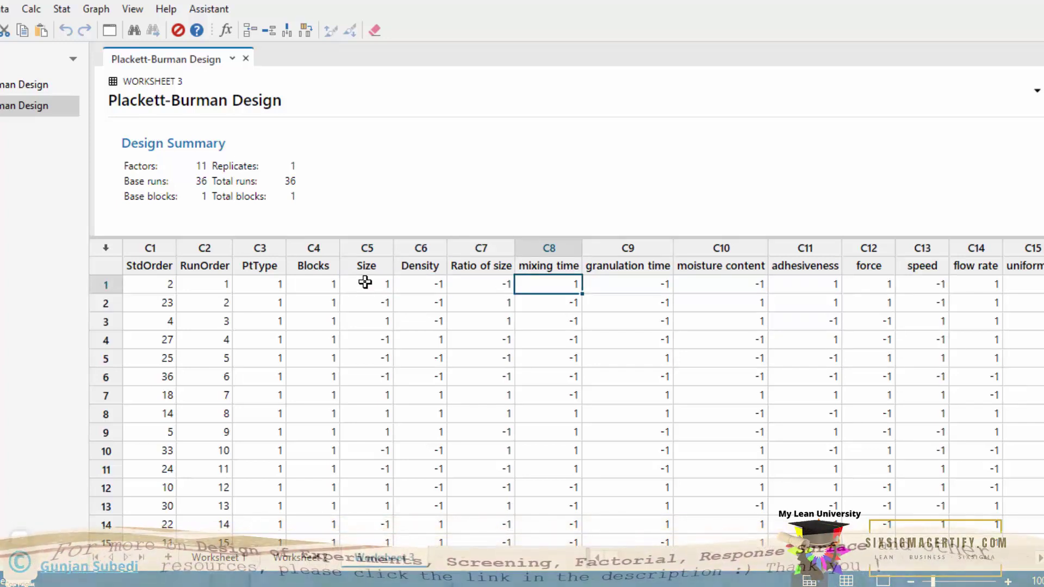
{"action": "key", "text": "Right"}
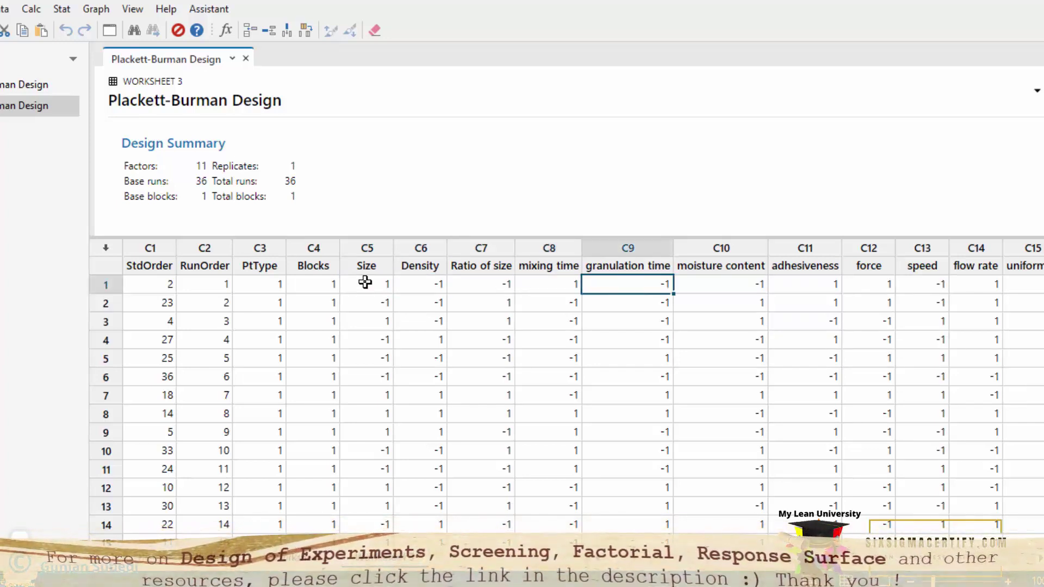
{"action": "key", "text": "Right"}
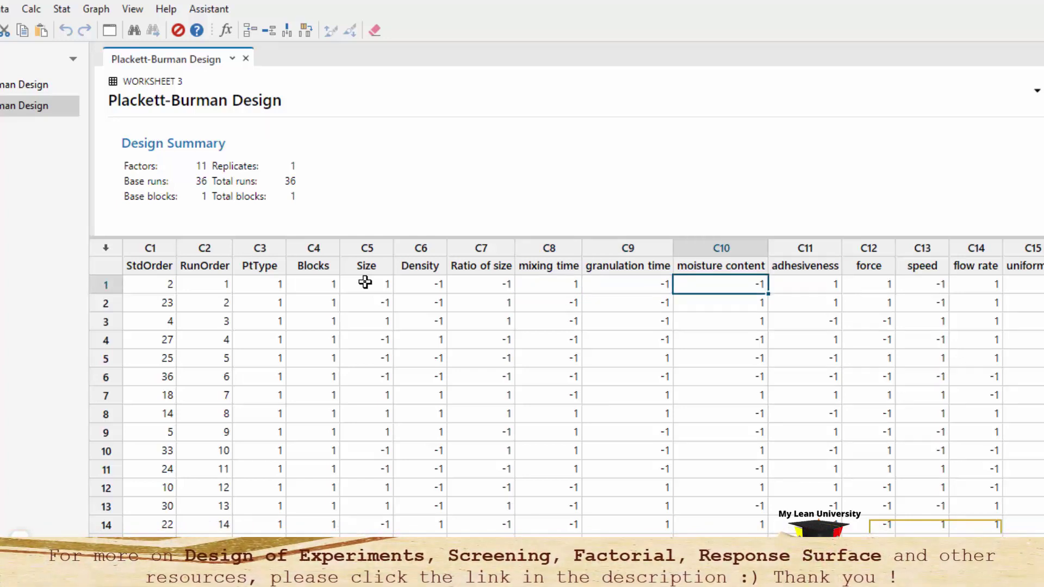
{"action": "key", "text": "Right"}
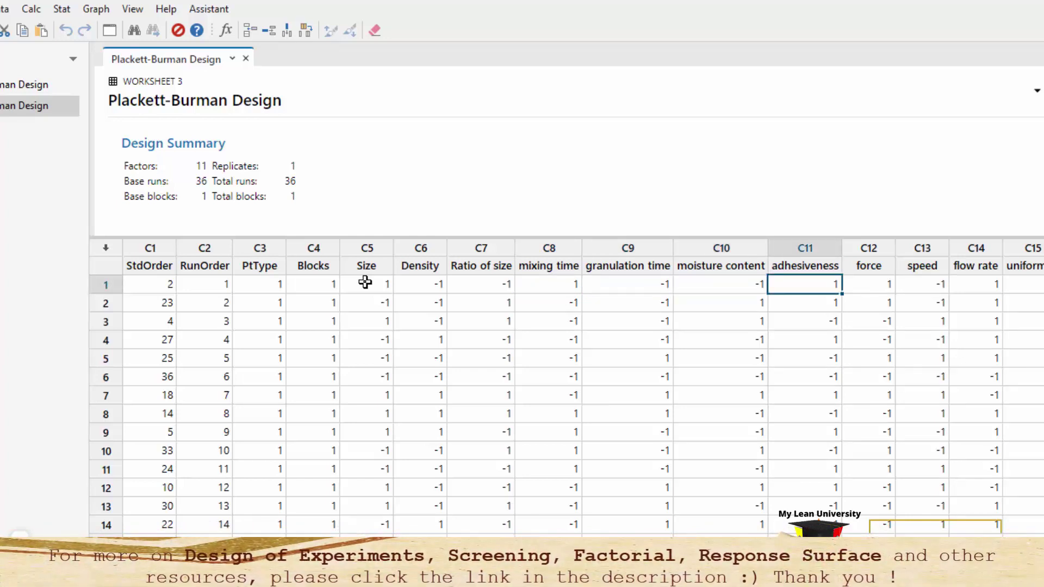
{"action": "key", "text": "Right"}
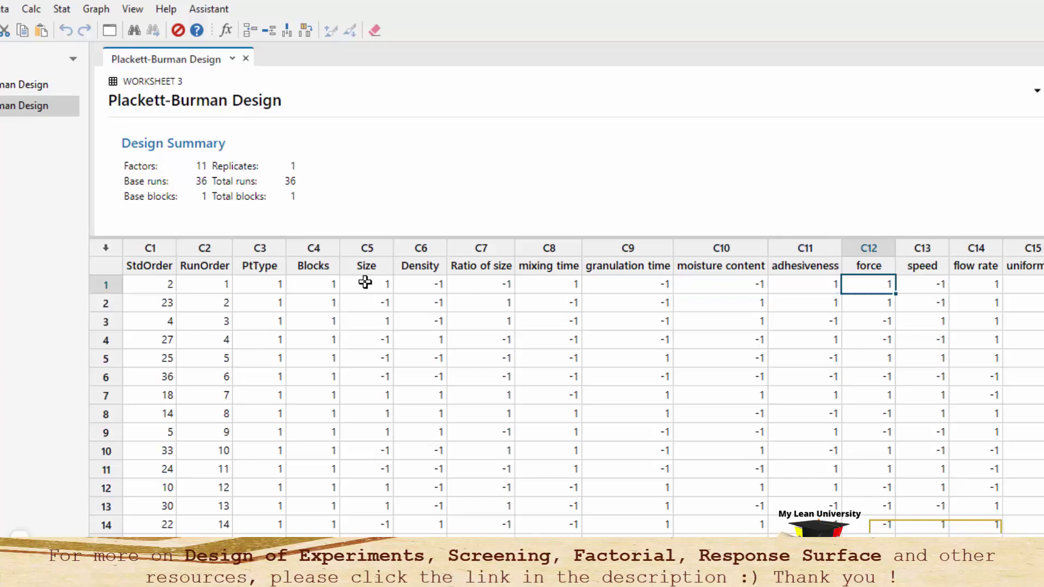
{"action": "key", "text": "Right"}
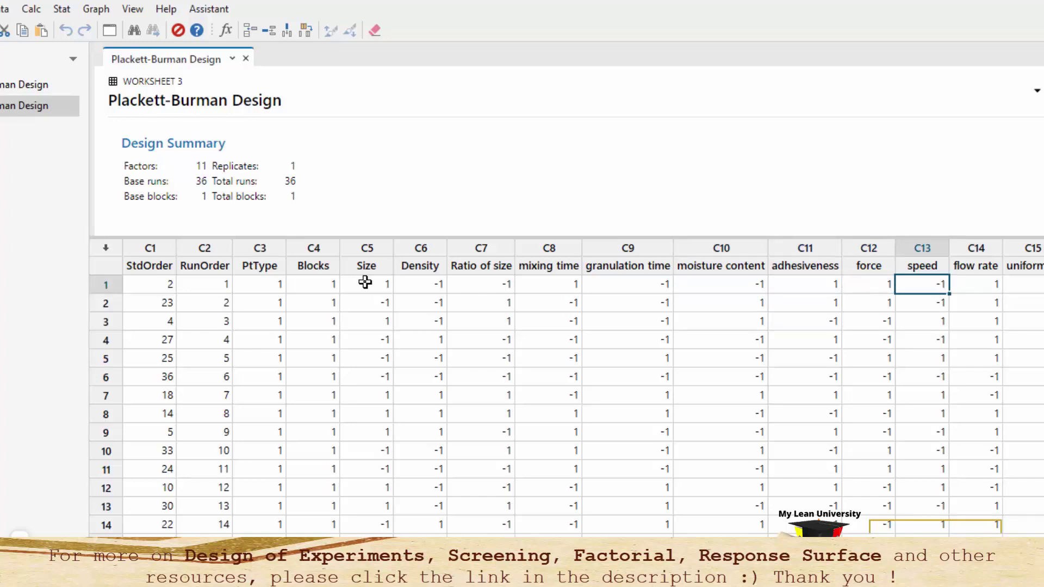
{"action": "key", "text": "Right"}
{"action": "key", "text": "Right"}
{"action": "key", "text": "Right"}
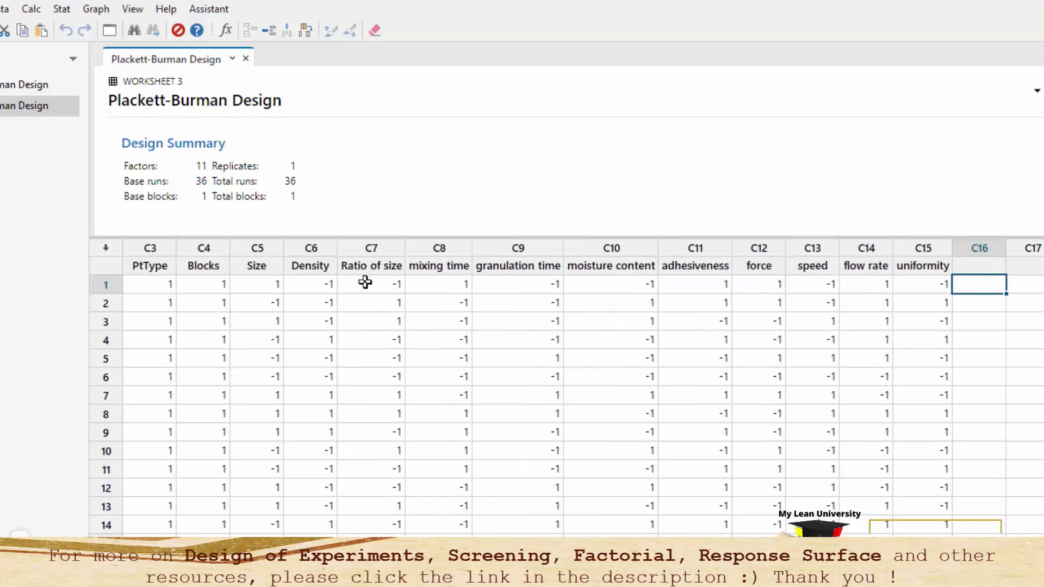
{"action": "key", "text": "Down"}
{"action": "key", "text": "Down"}
{"action": "key", "text": "Down"}
{"action": "key", "text": "Down"}
{"action": "key", "text": "Down"}
{"action": "key", "text": "Down"}
{"action": "key", "text": "Down"}
{"action": "key", "text": "Down"}
{"action": "key", "text": "Down"}
{"action": "key", "text": "Down"}
{"action": "key", "text": "Down"}
{"action": "key", "text": "Down"}
{"action": "key", "text": "Down"}
{"action": "key", "text": "Down"}
{"action": "key", "text": "Down"}
{"action": "key", "text": "Down"}
{"action": "key", "text": "Down"}
{"action": "key", "text": "Down"}
{"action": "key", "text": "Down"}
{"action": "key", "text": "Down"}
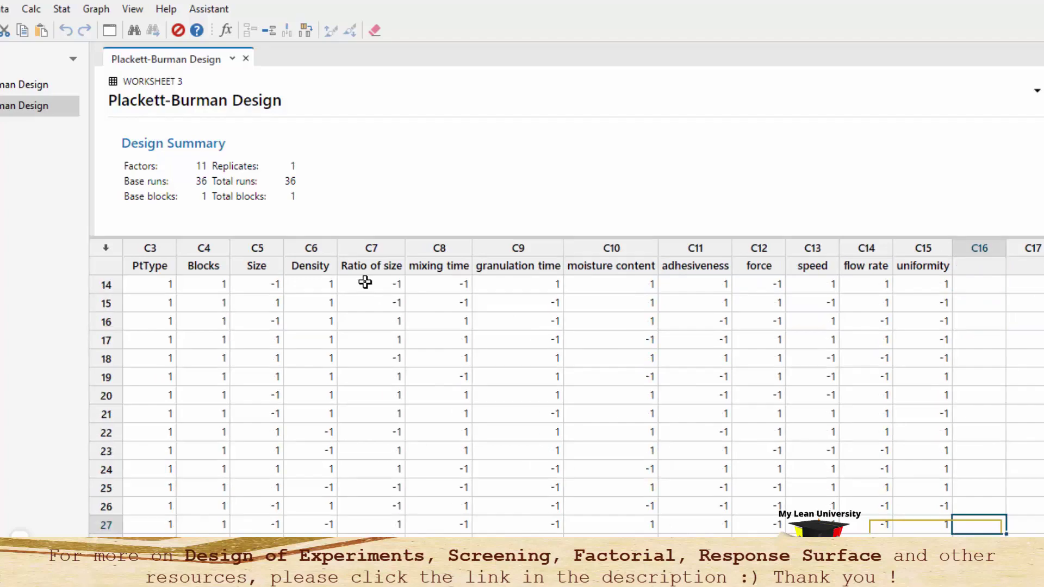